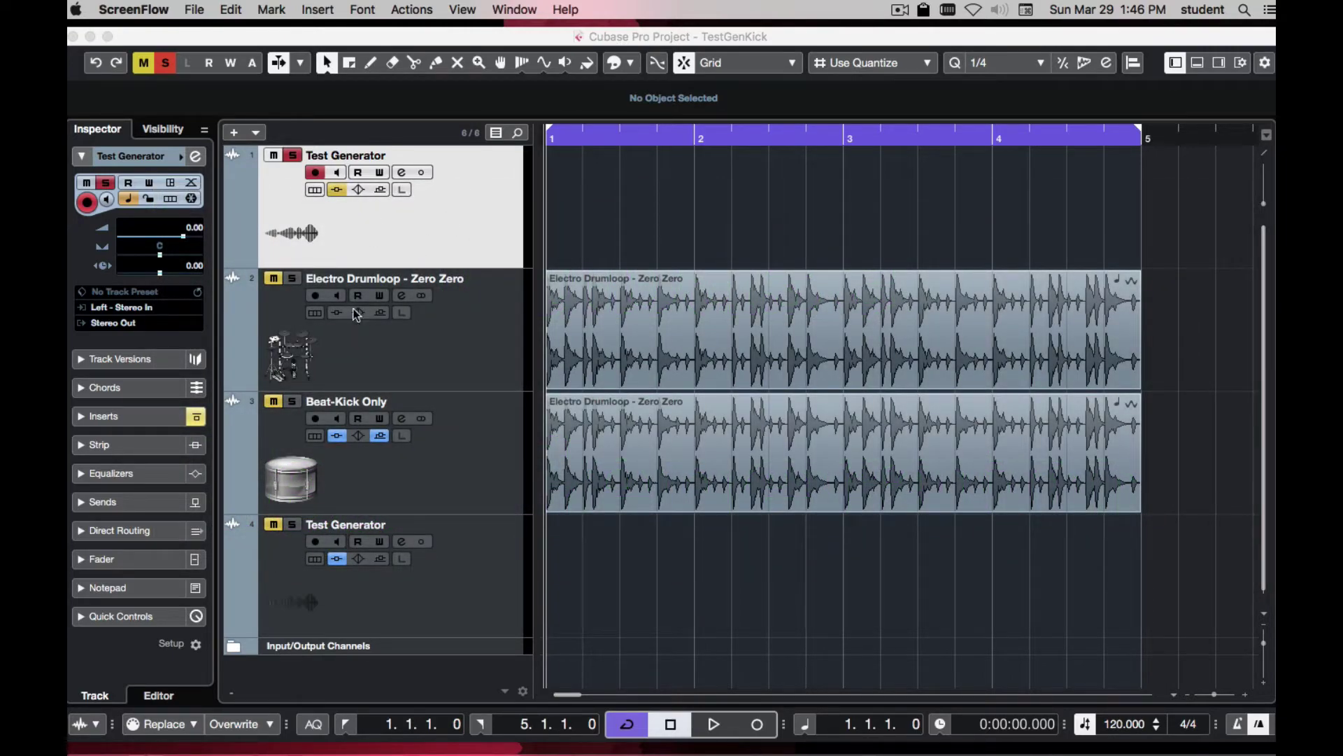
Bypass the Test Generator track's inserts and show its Inserts section in the Inspector.
click(338, 191)
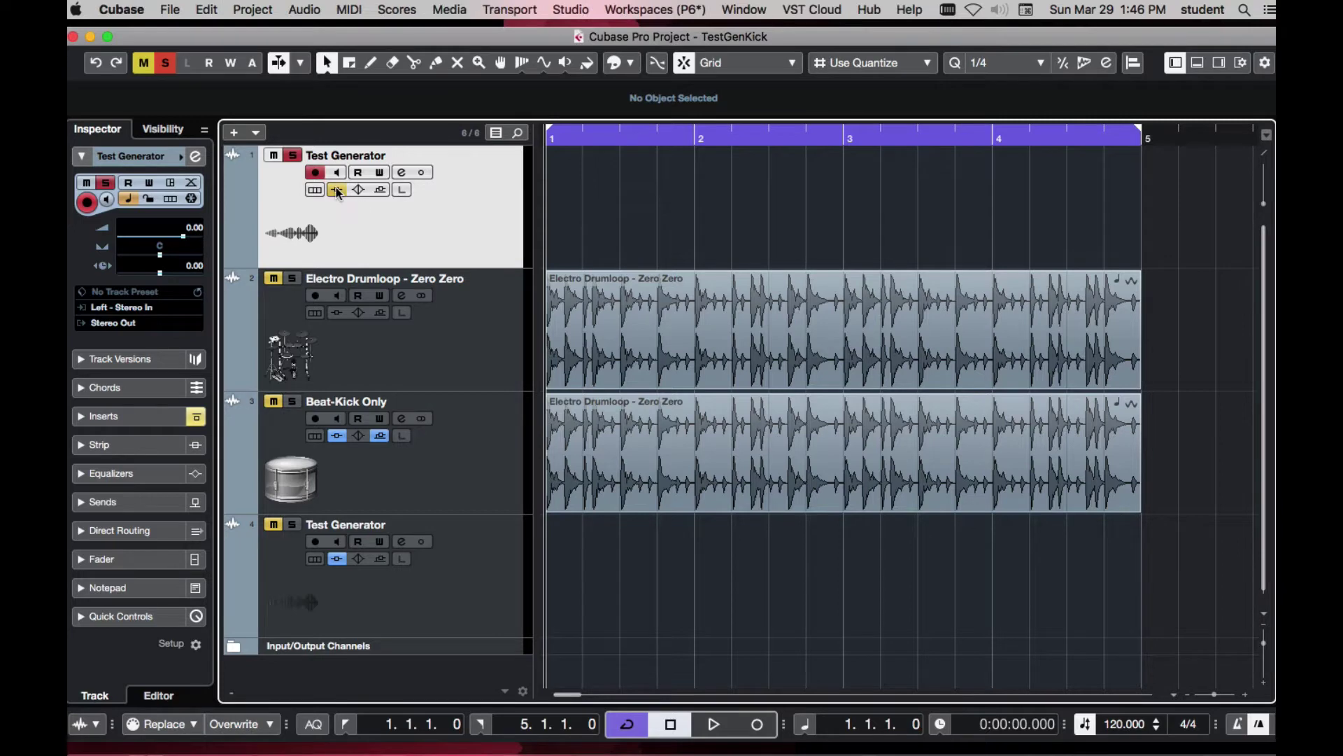
click(336, 191)
click(105, 417)
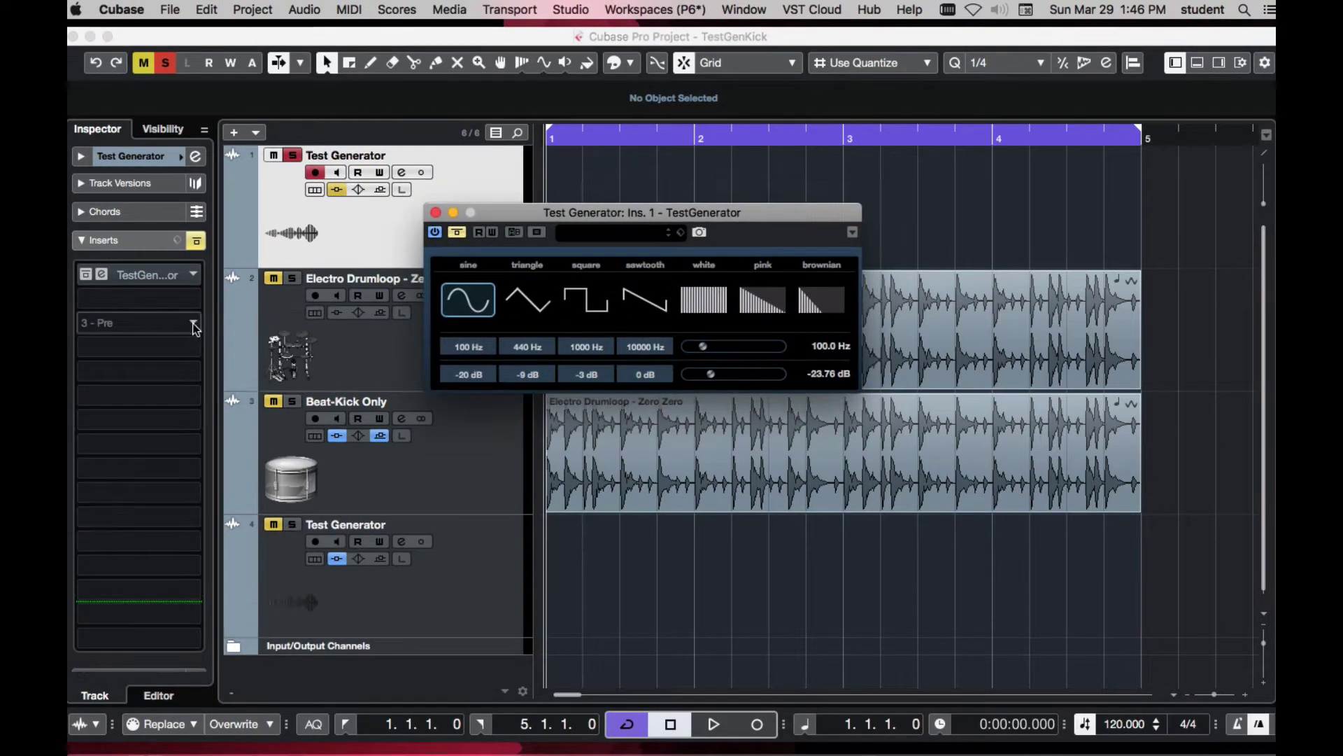
Load Steinberg > Tools > TestGenerator into the insert slot and switch its Bypass off.
click(194, 325)
scroll(139, 590, down, 8)
click(102, 504)
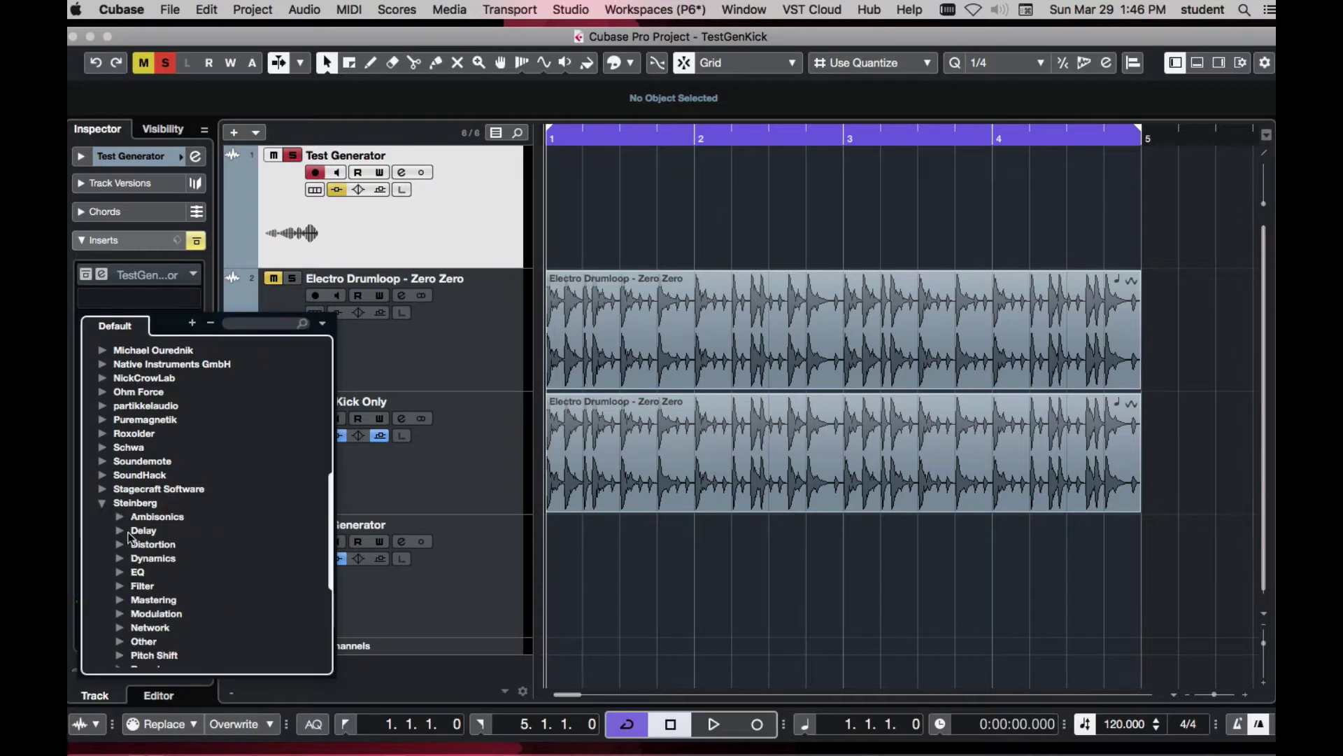
scroll(119, 504, down, 5)
click(121, 502)
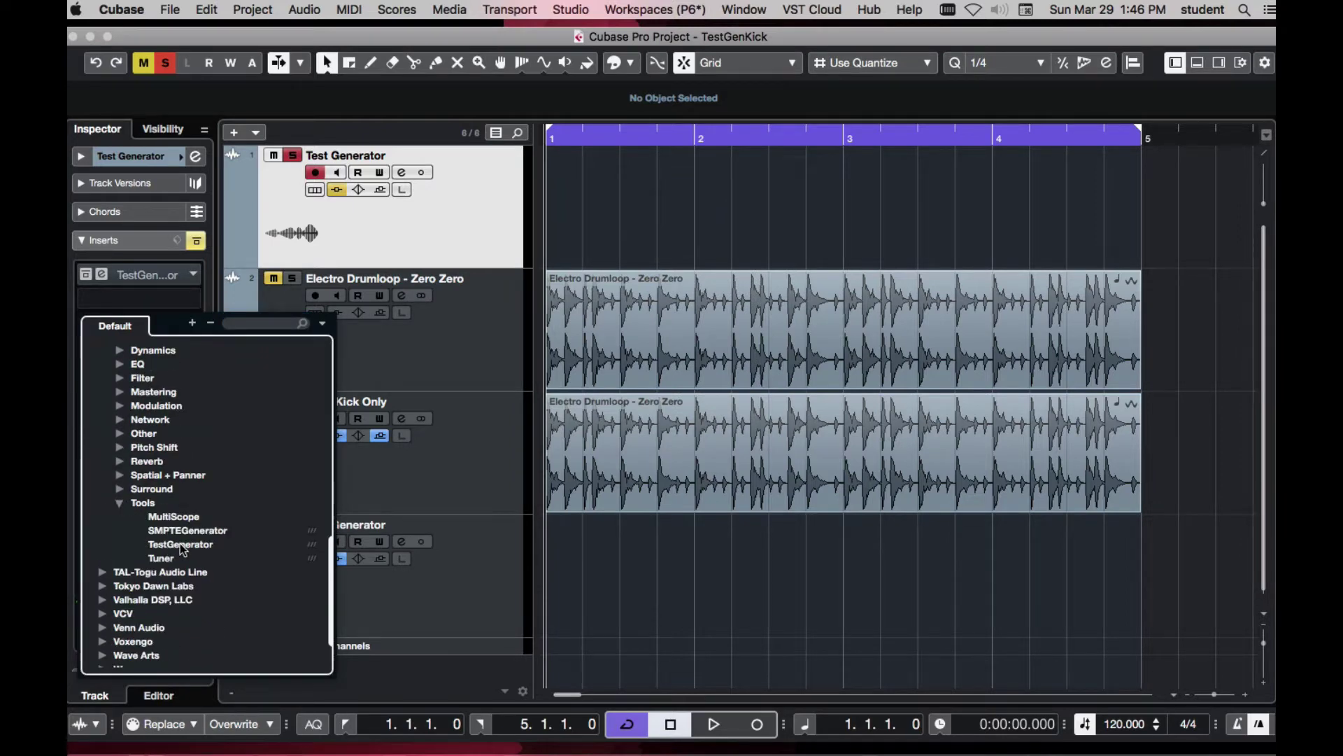
click(179, 543)
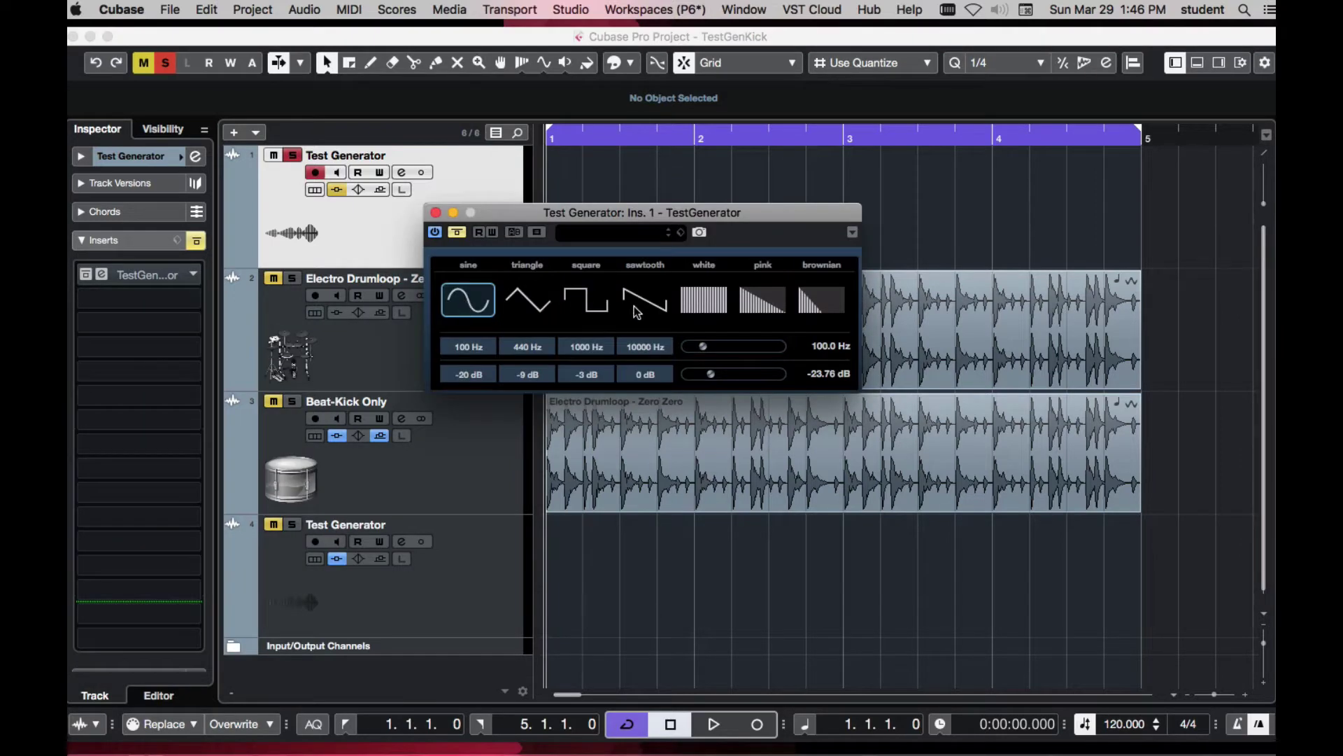
click(456, 233)
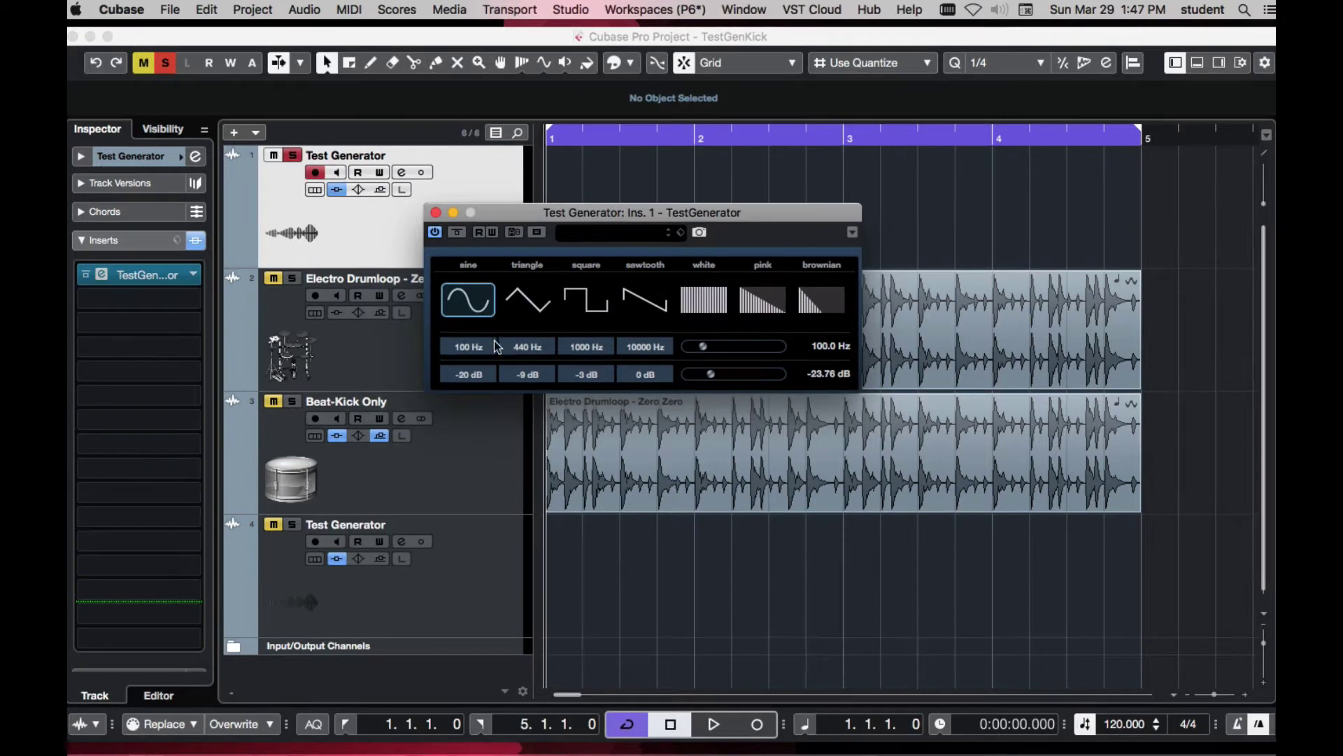
Try the 440, 1000 and 10000 Hz presets, return to 440 Hz, and sweep the frequency.
click(514, 349)
click(572, 351)
click(651, 350)
click(704, 346)
mouse_move(710, 348)
mouse_down()
mouse_move(693, 350)
mouse_move(711, 350)
mouse_move(723, 377)
mouse_move(711, 347)
mouse_up()
Cycle through triangle, square, sawtooth, white, pink and brownian noise at -27.32 dB, then bypass the insert.
click(541, 309)
click(593, 310)
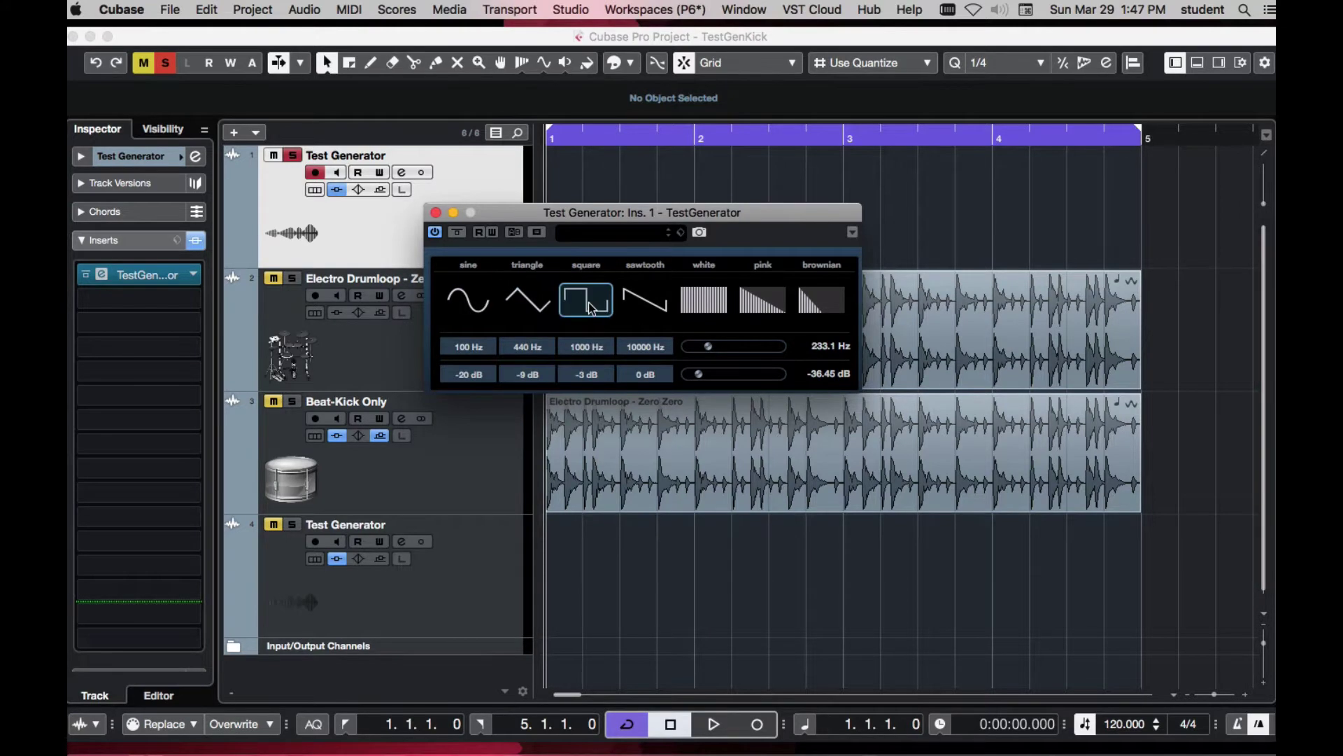
click(637, 300)
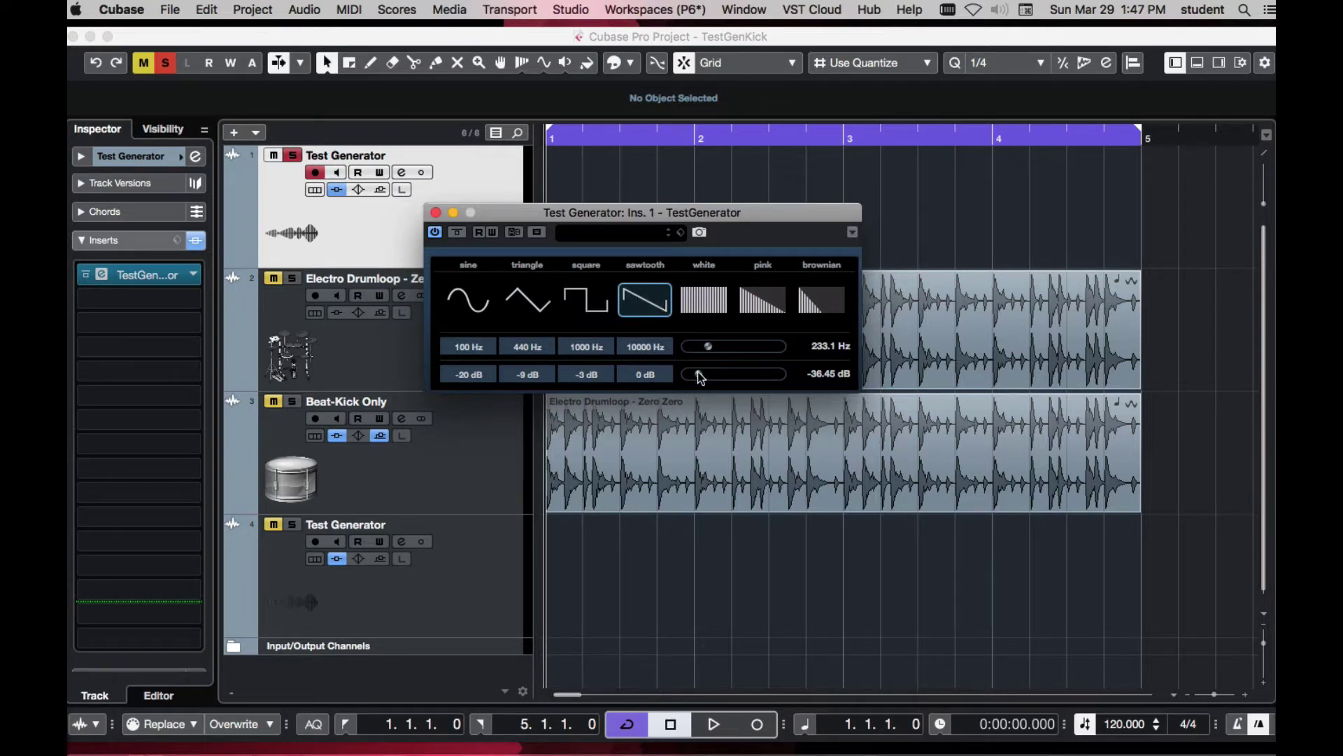
drag(698, 374, 707, 375)
click(700, 316)
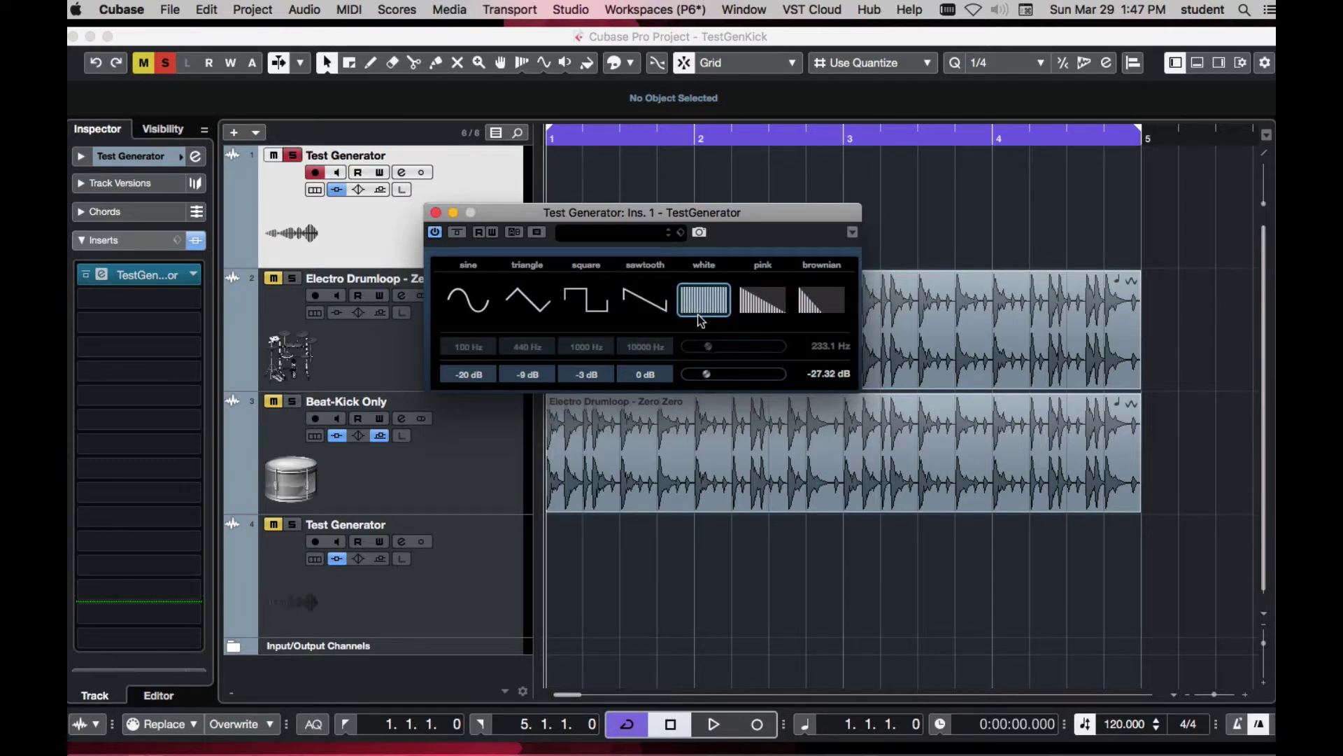
click(750, 299)
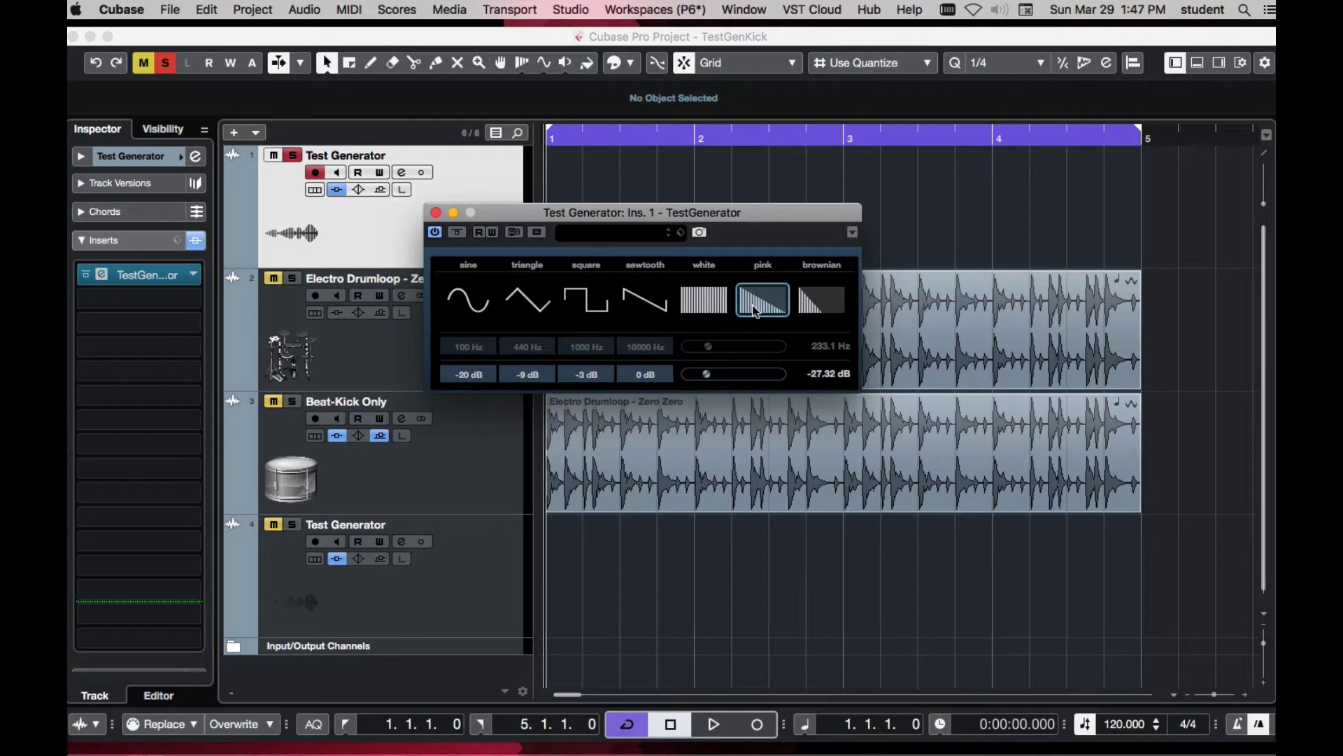
click(834, 302)
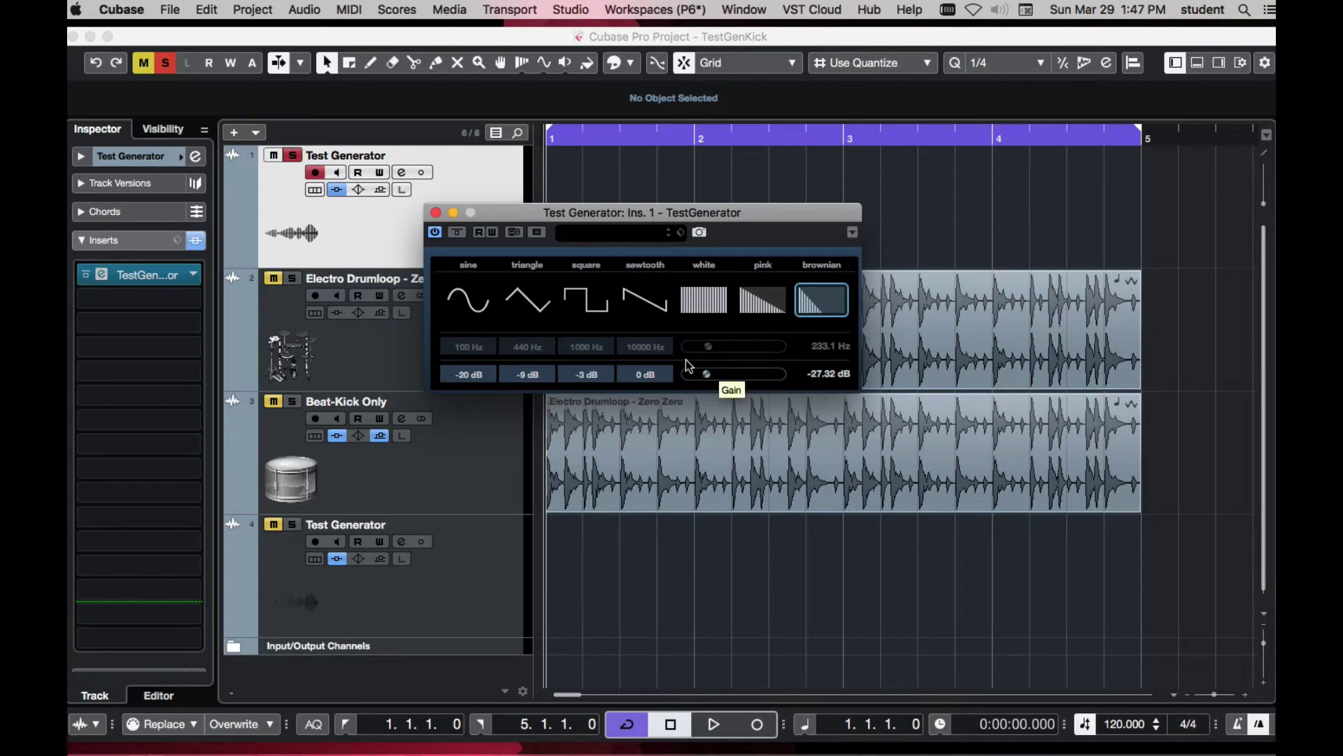
click(452, 232)
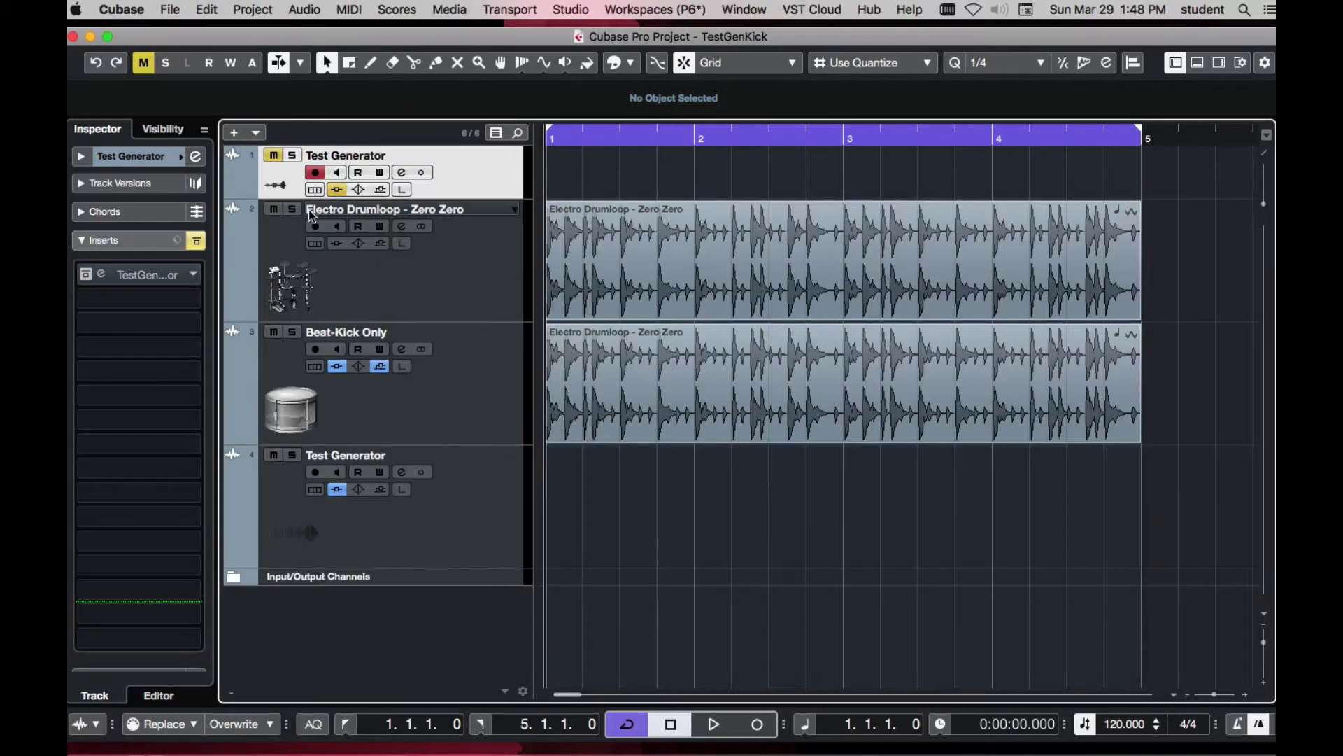
Select the Electro Drumloop track and play the project, stopping partway through bar 4.
click(301, 214)
key(space)
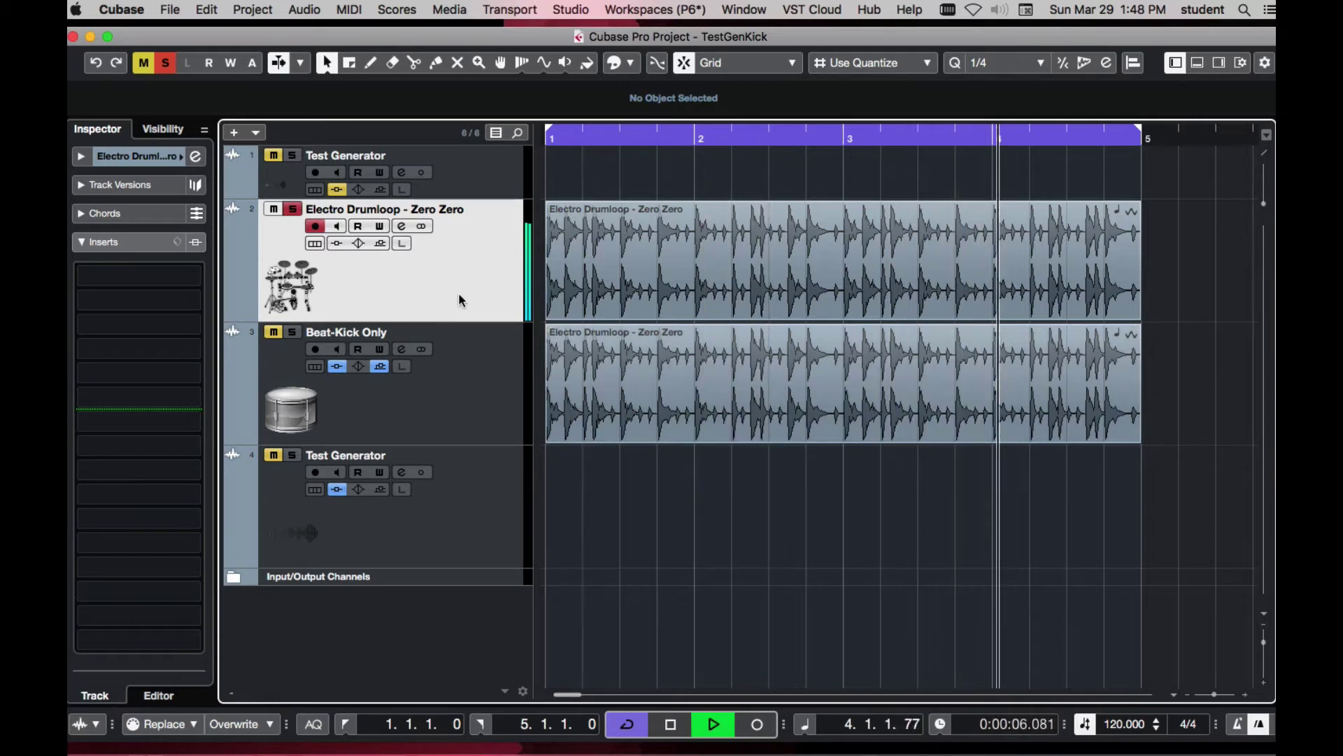
key(space)
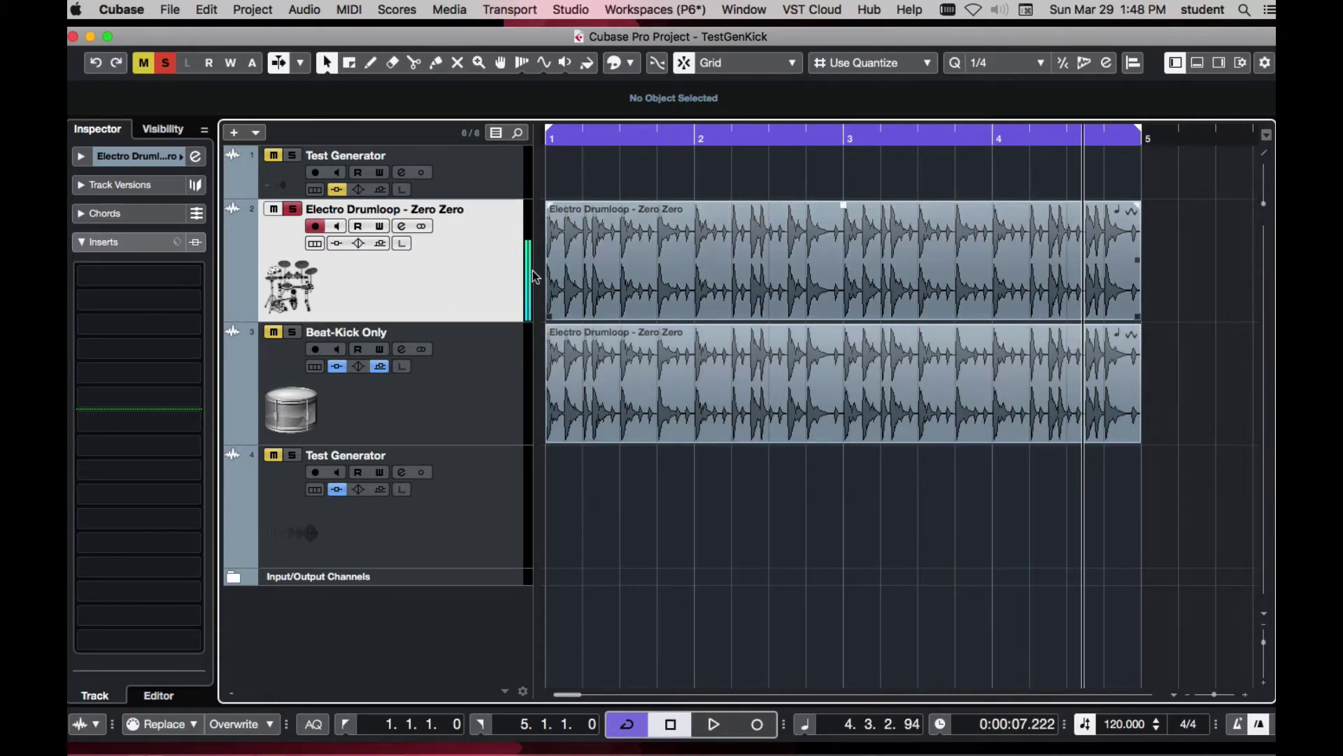
Select the Beat-Kick Only track and view its StudioEQ Hiphop Bd curve, then close it.
right_click(454, 261)
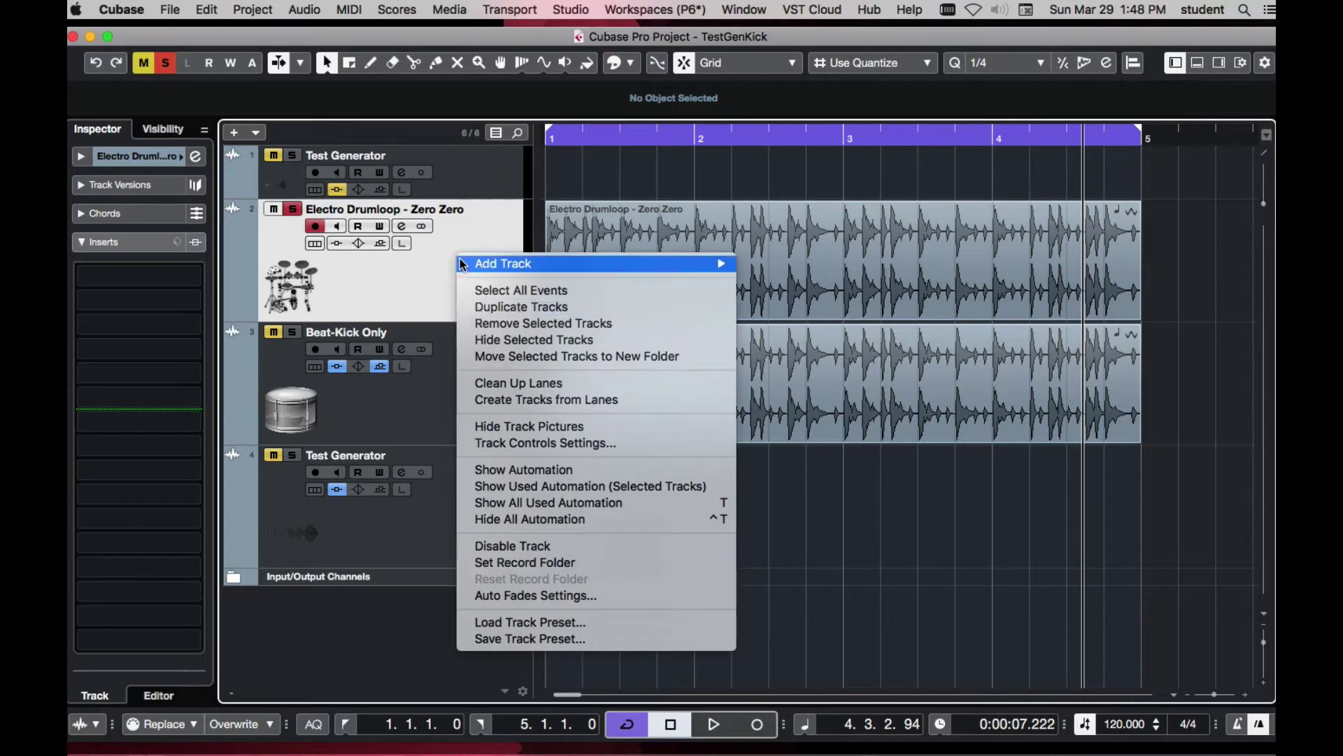
click(425, 275)
click(476, 365)
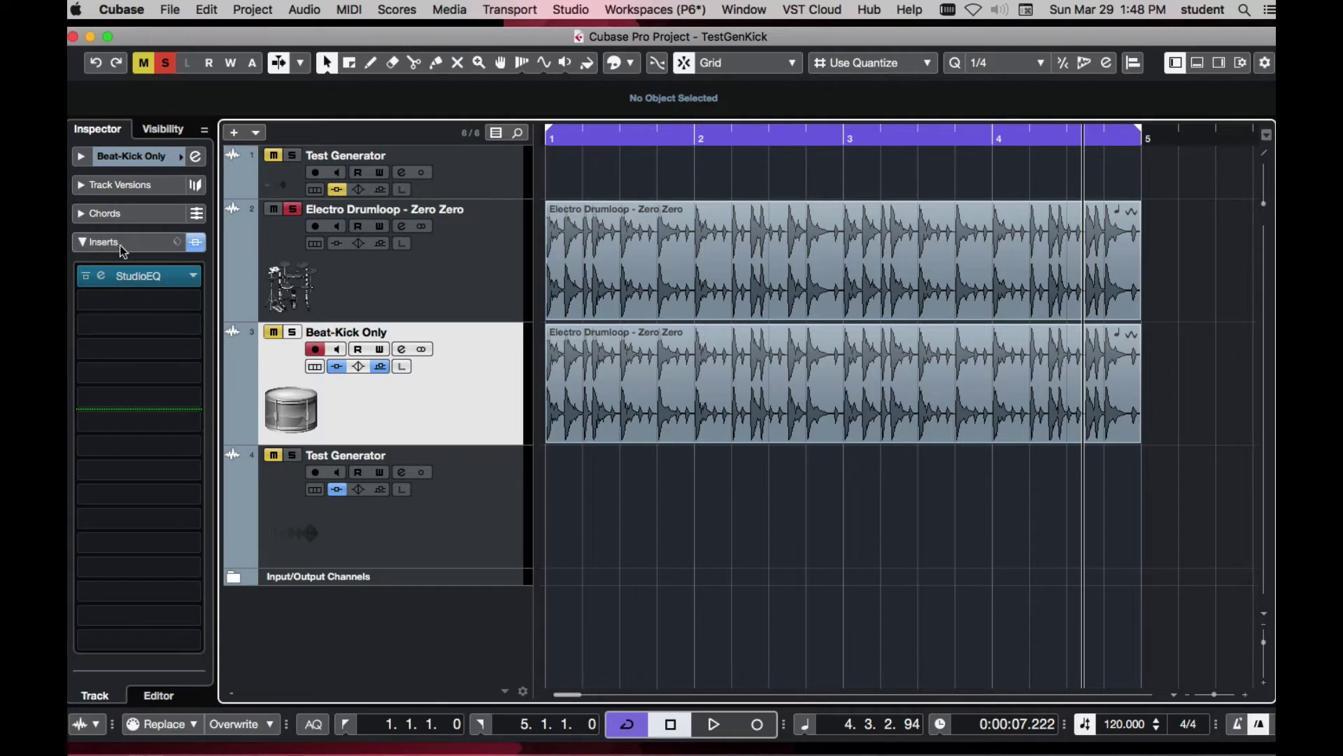
double_click(185, 276)
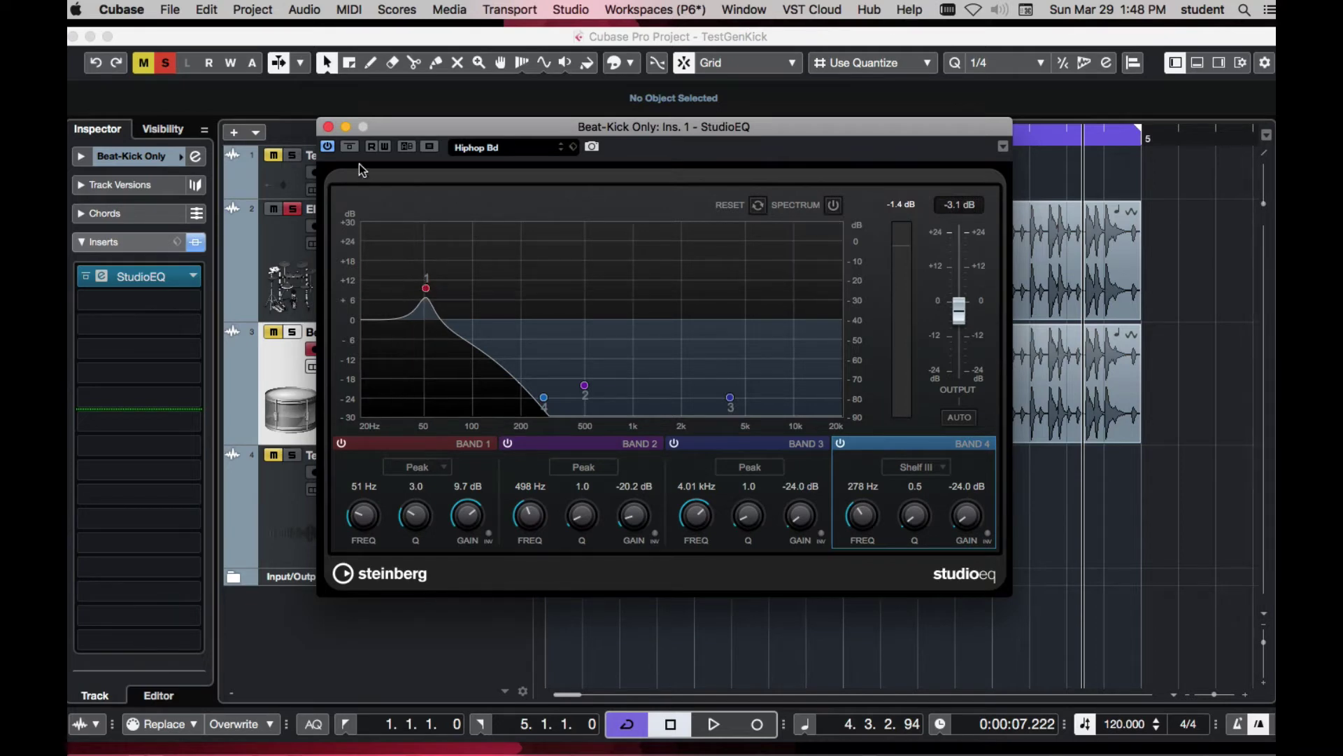
click(327, 127)
click(724, 394)
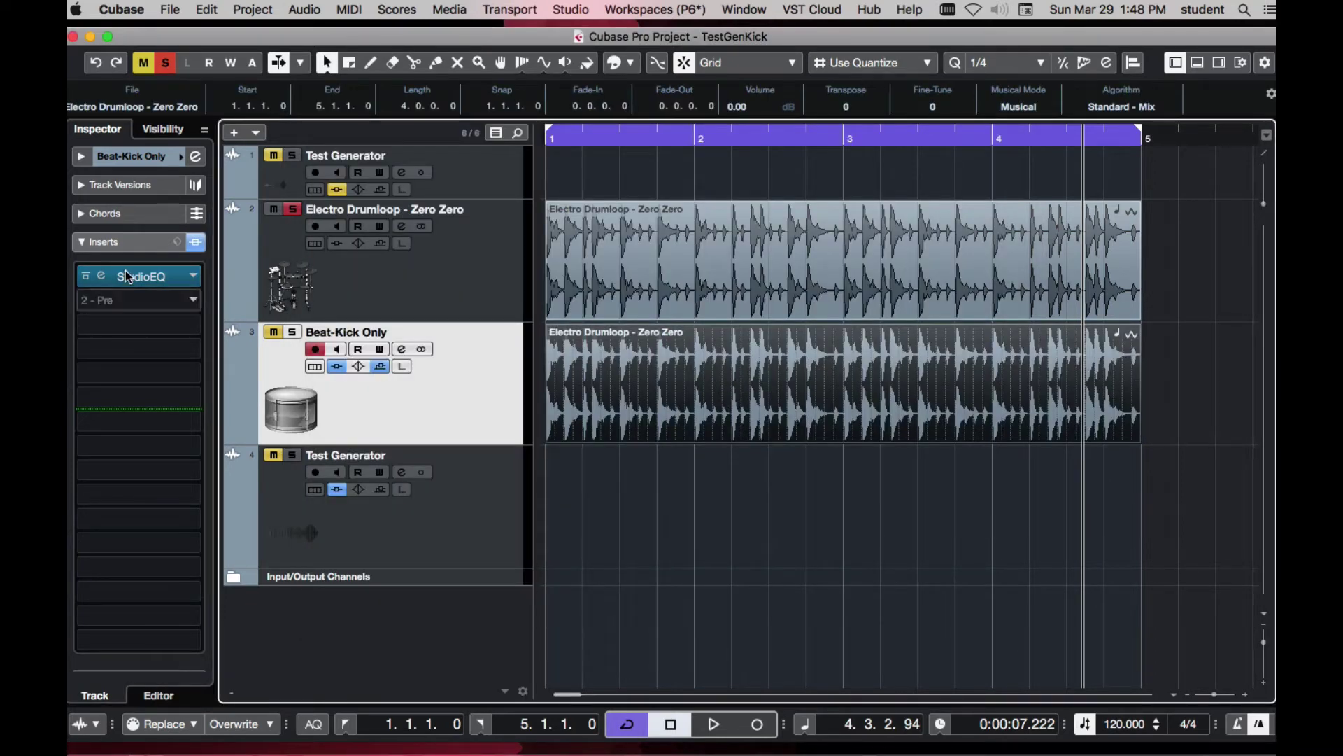
Show Beat-Kick Only's Sends and set the Test Generator send to Pre-Fader.
click(85, 158)
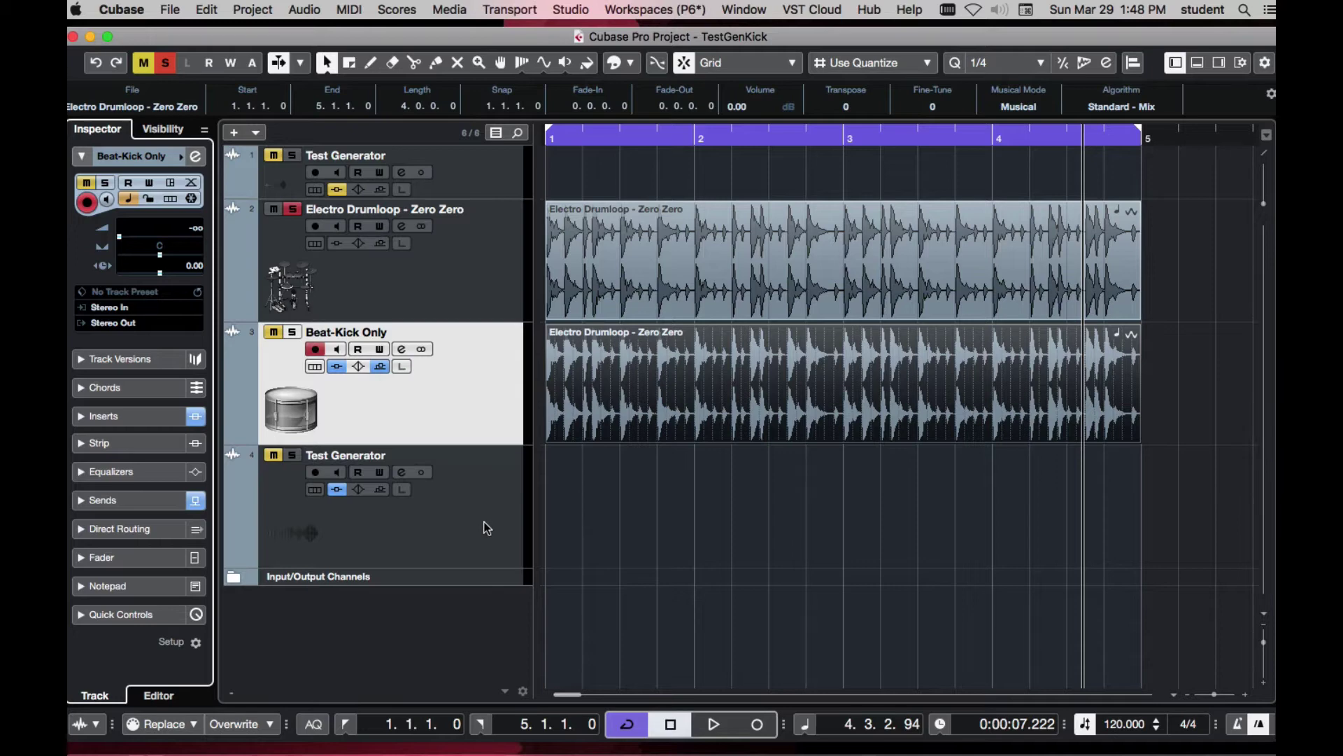
click(168, 501)
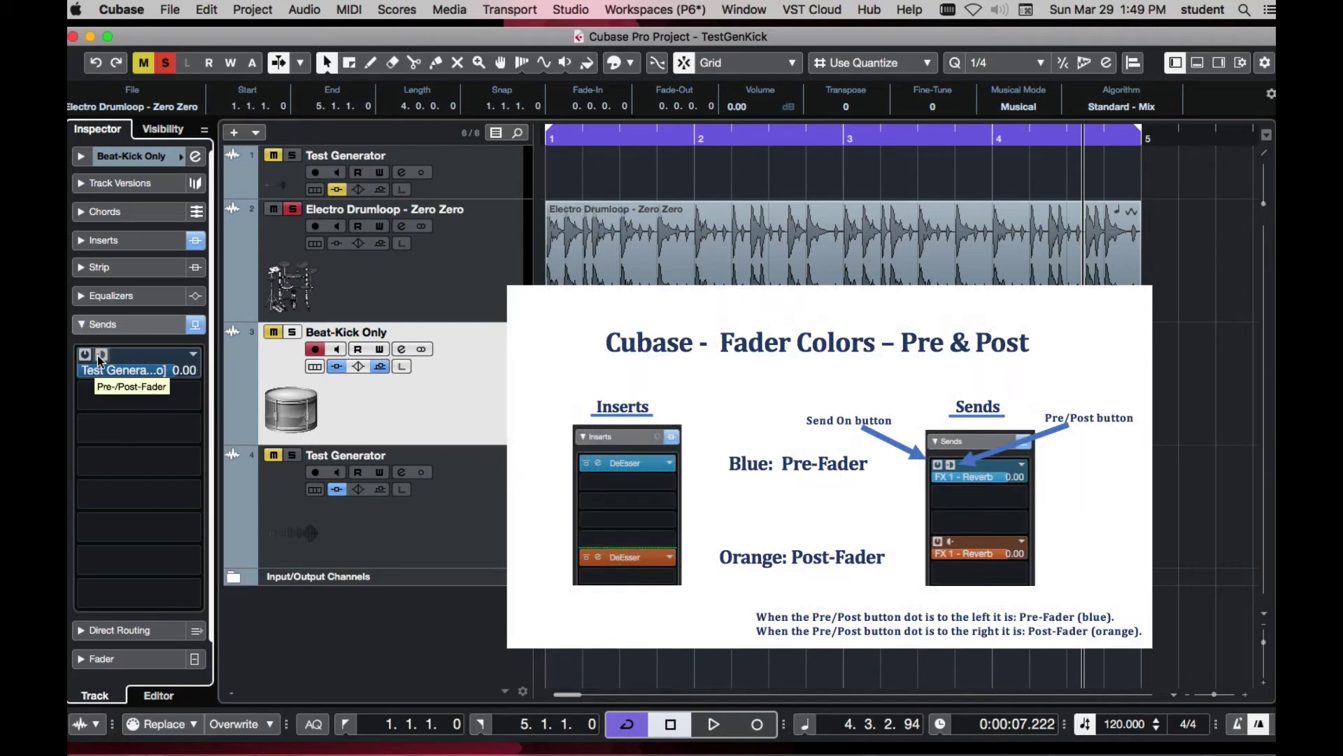
click(91, 156)
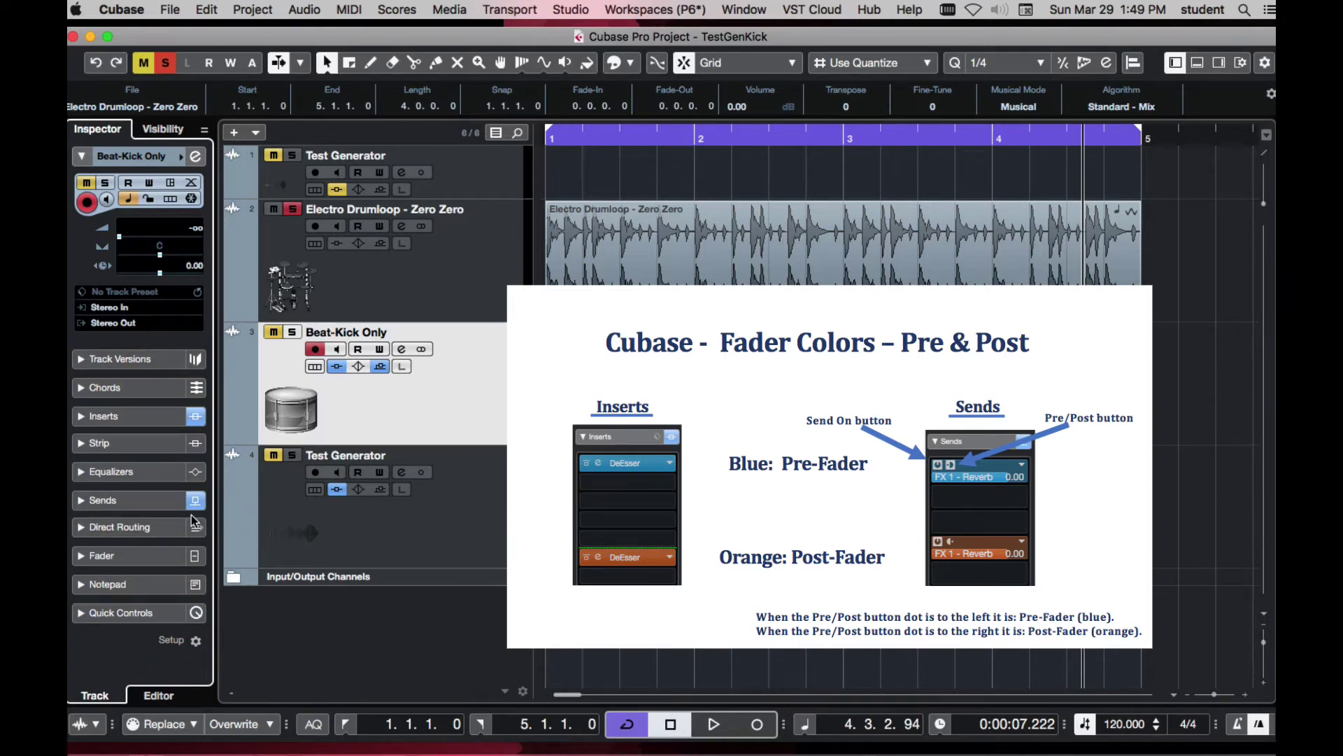
click(98, 501)
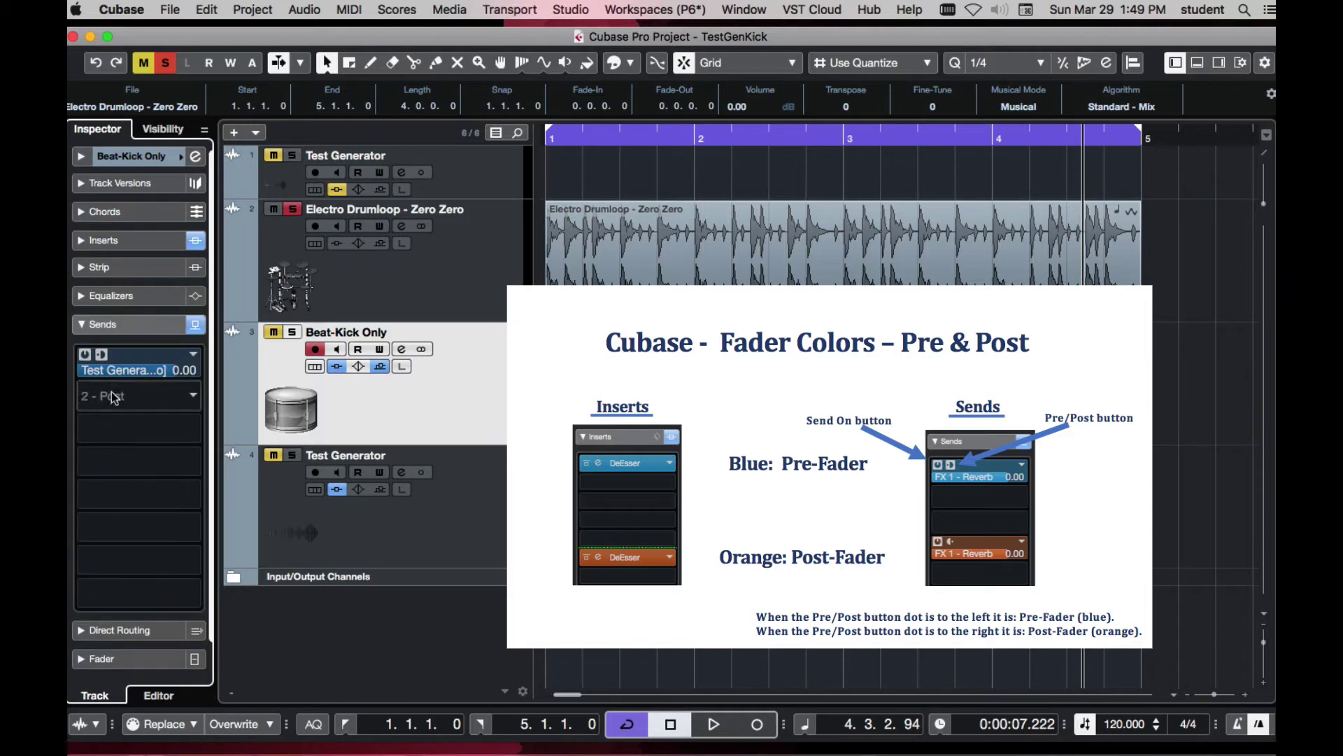
click(101, 354)
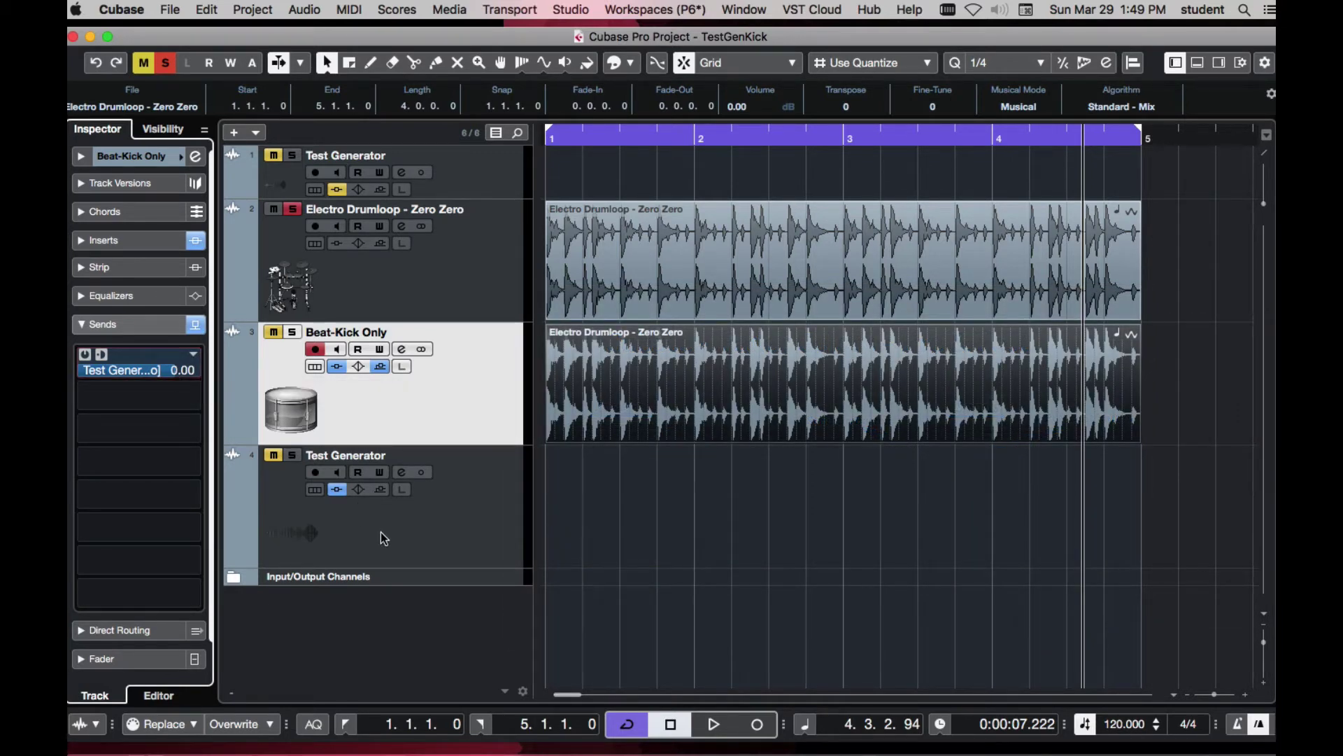
Retune the lower Test Generator track's sine to 62 Hz, then open its Gate editor.
click(402, 514)
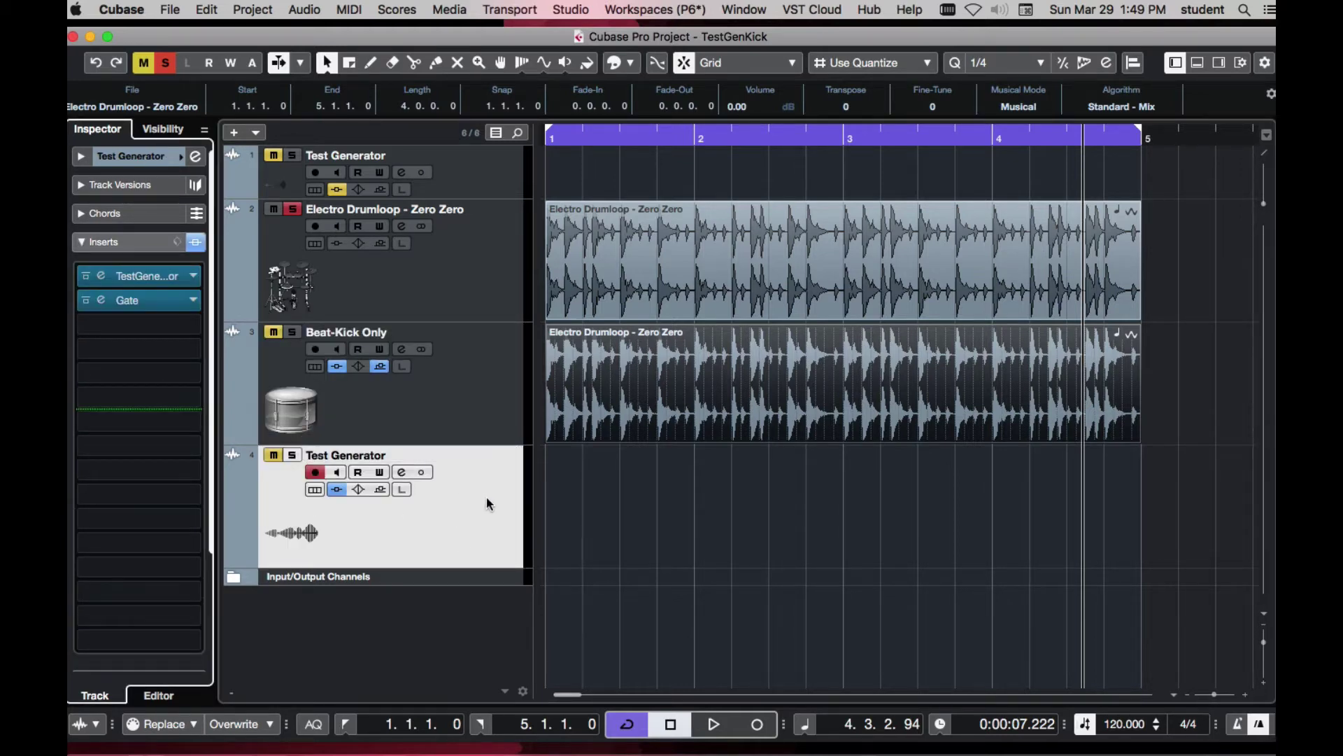
click(101, 275)
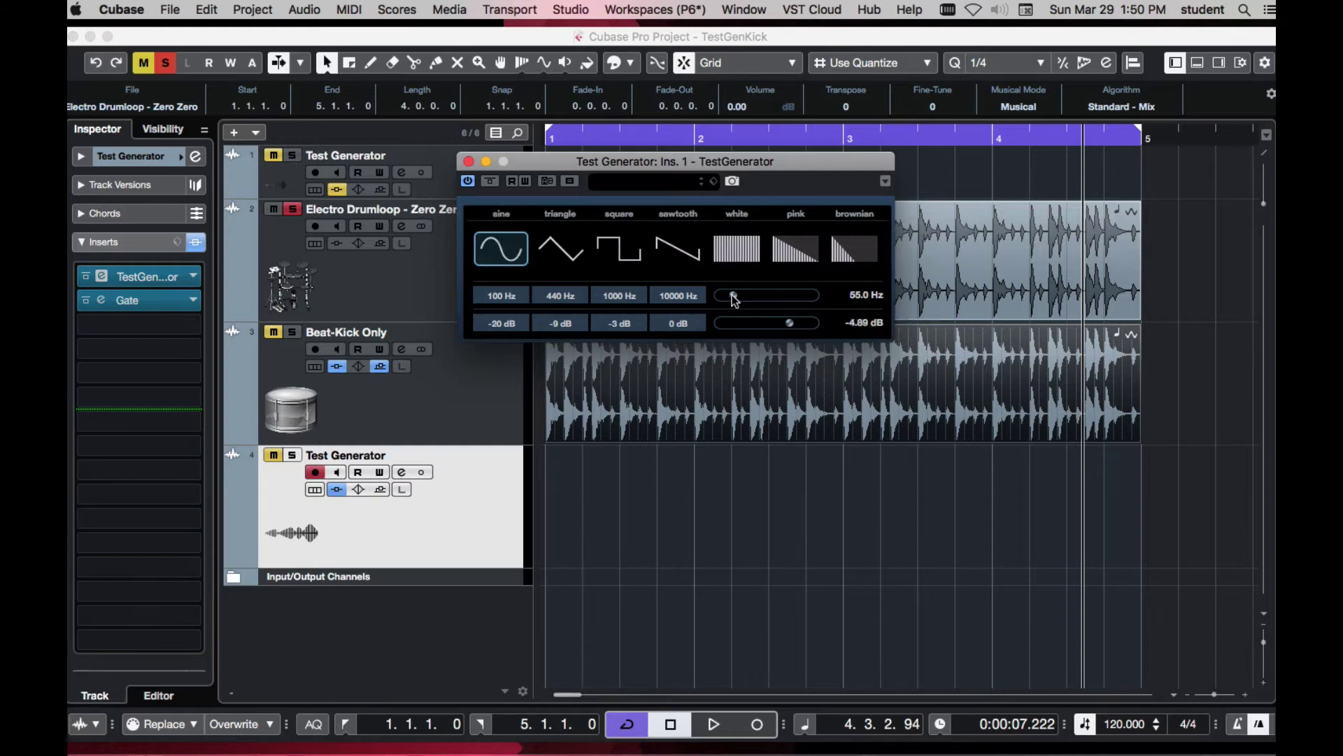
drag(736, 299, 734, 300)
click(469, 161)
click(103, 299)
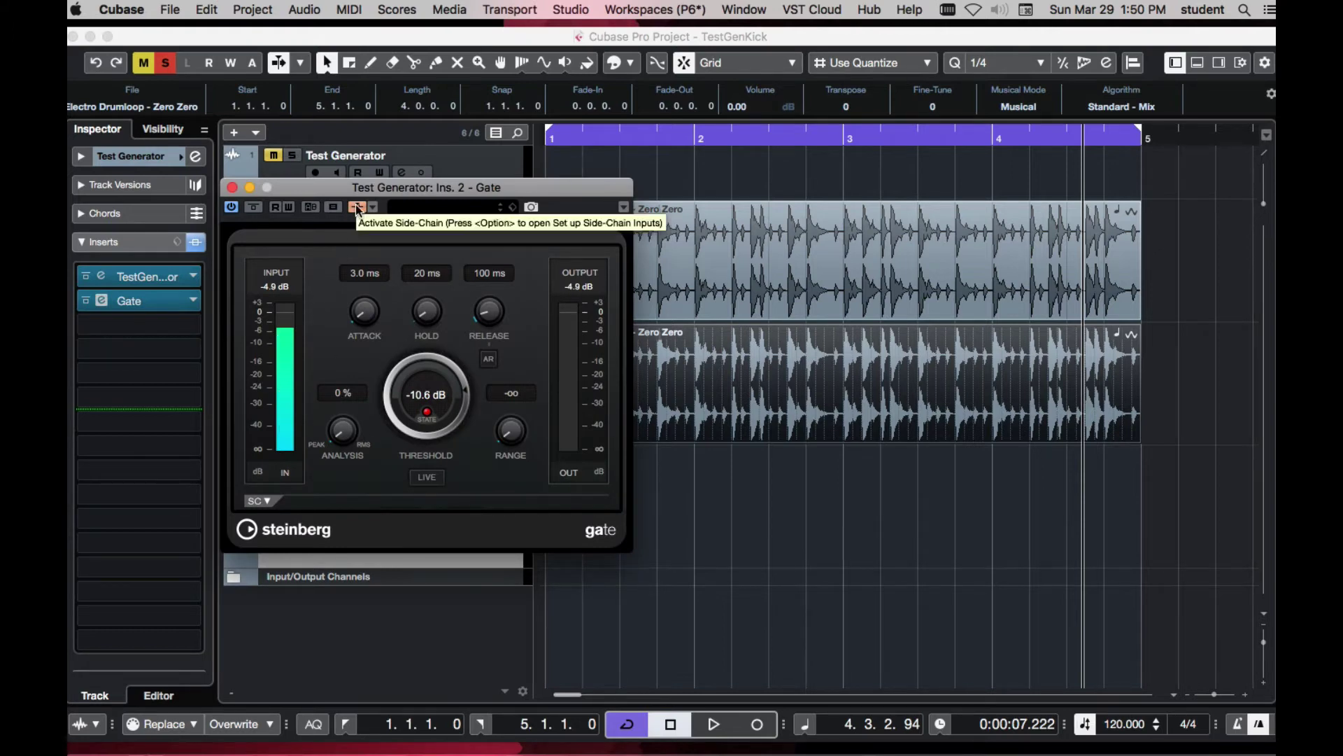
Toggle the Gate's side-chain input off and on, close the Gate, and select Beat-Kick Only.
drag(357, 212, 657, 205)
click(657, 205)
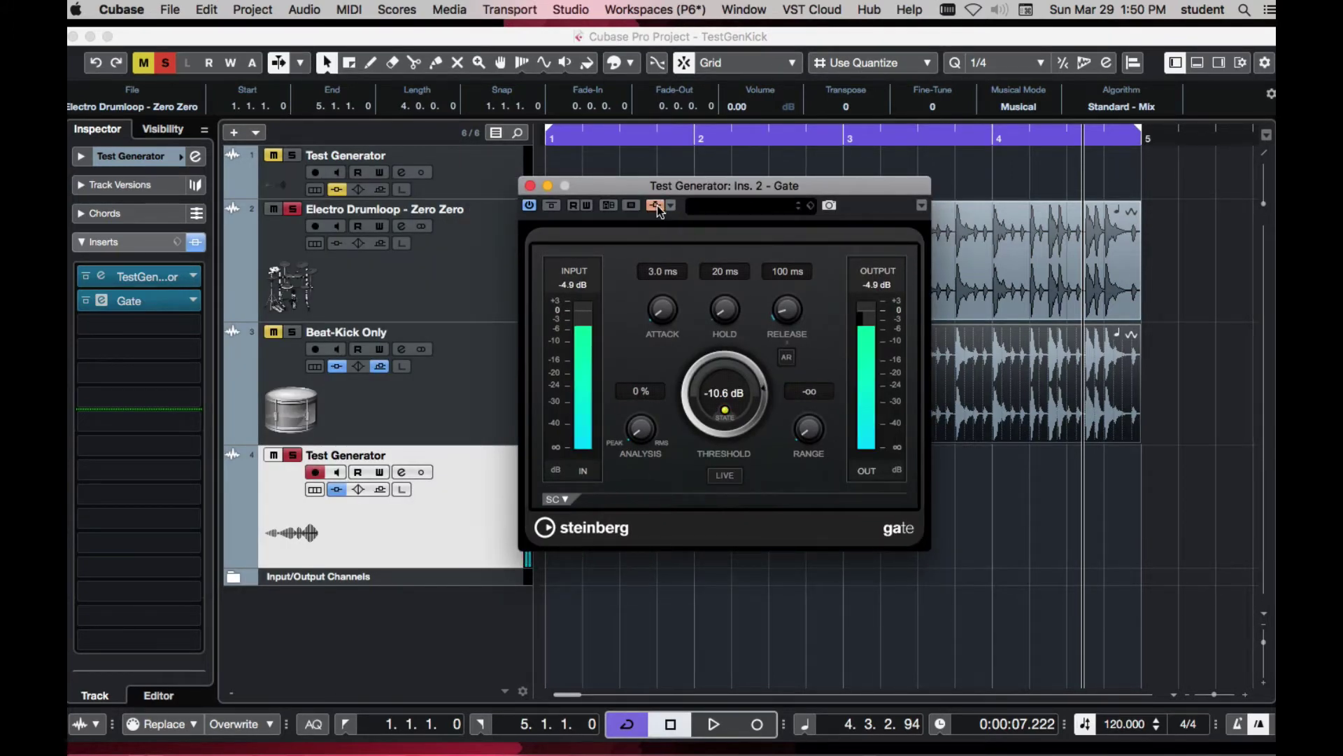
click(657, 204)
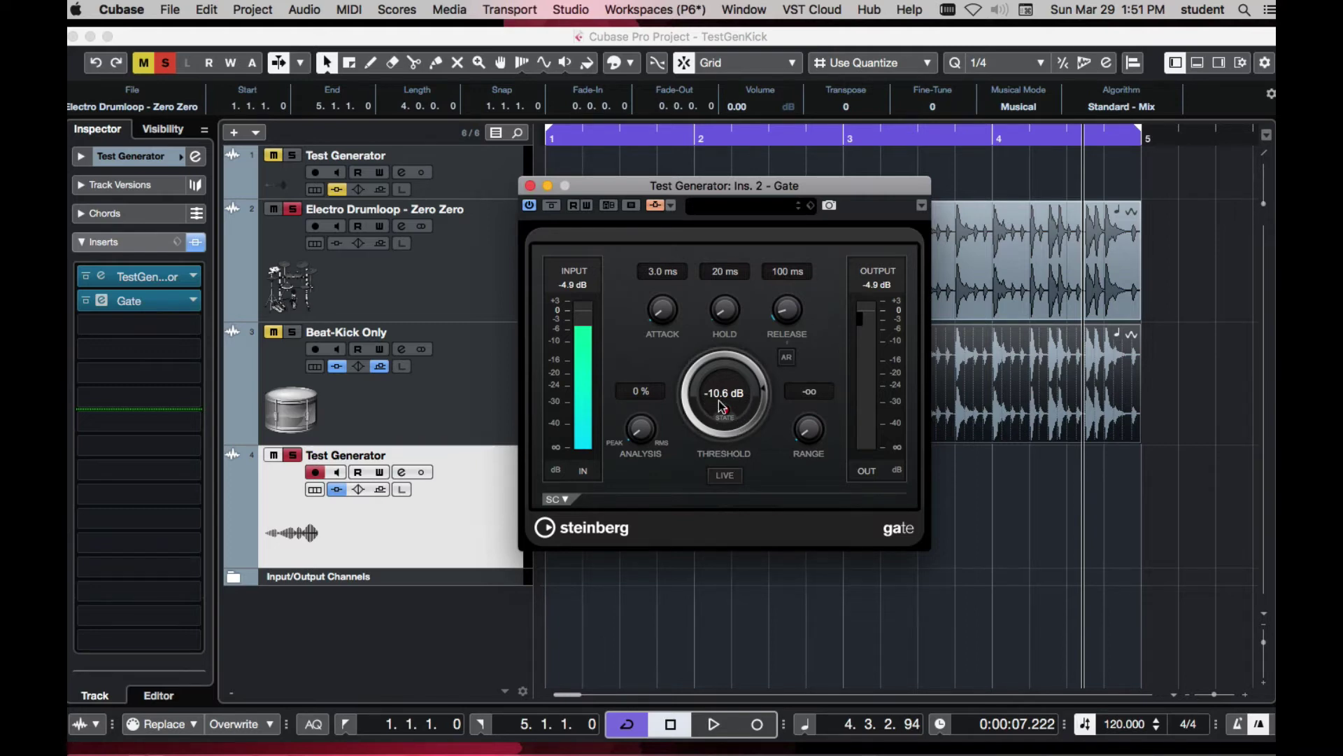
click(530, 185)
click(294, 330)
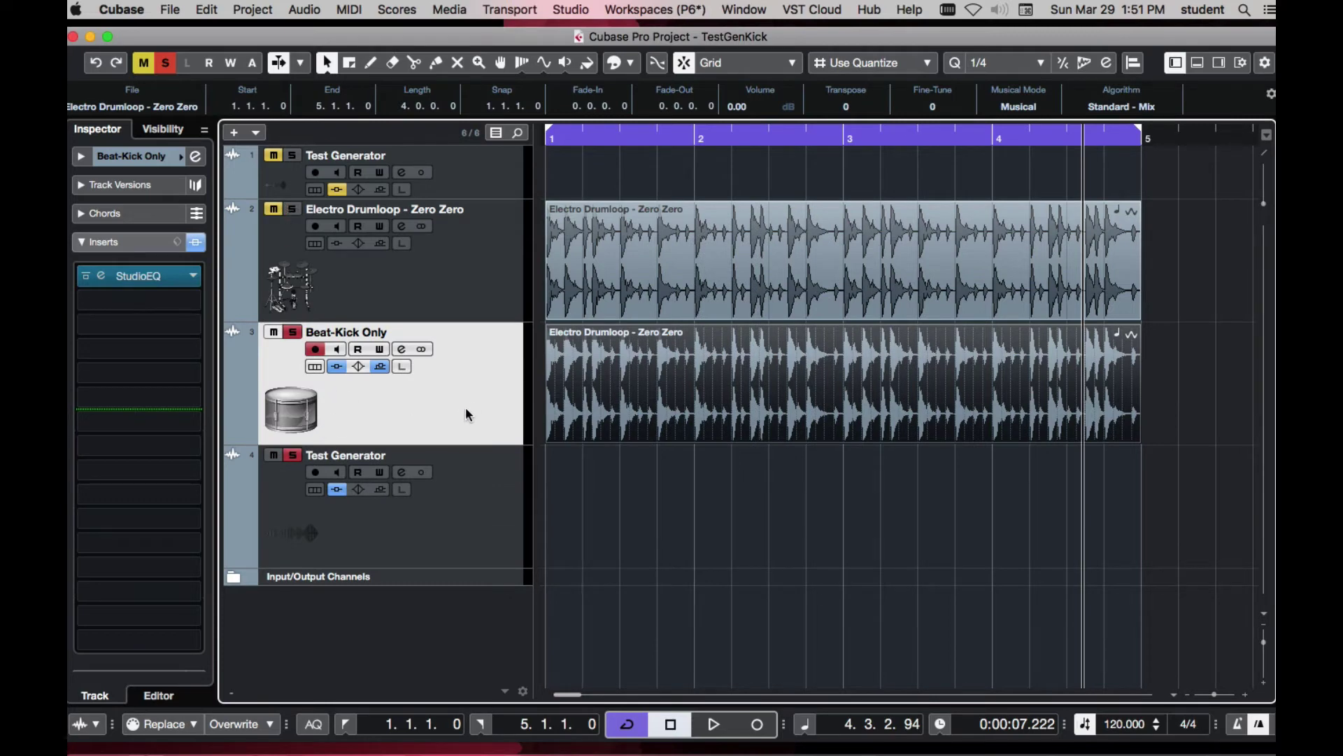
Start playback and raise the Test Generator's sine frequency to 83.5 Hz.
key(space)
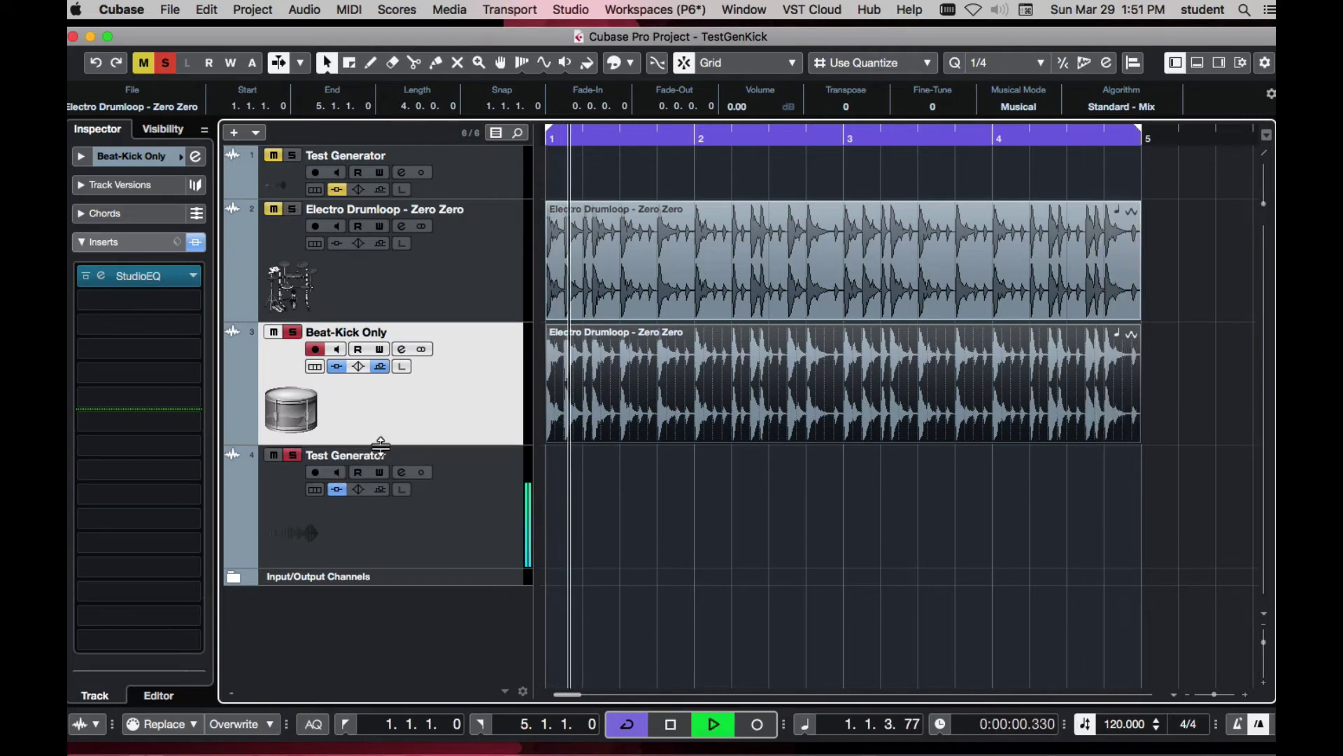
click(434, 462)
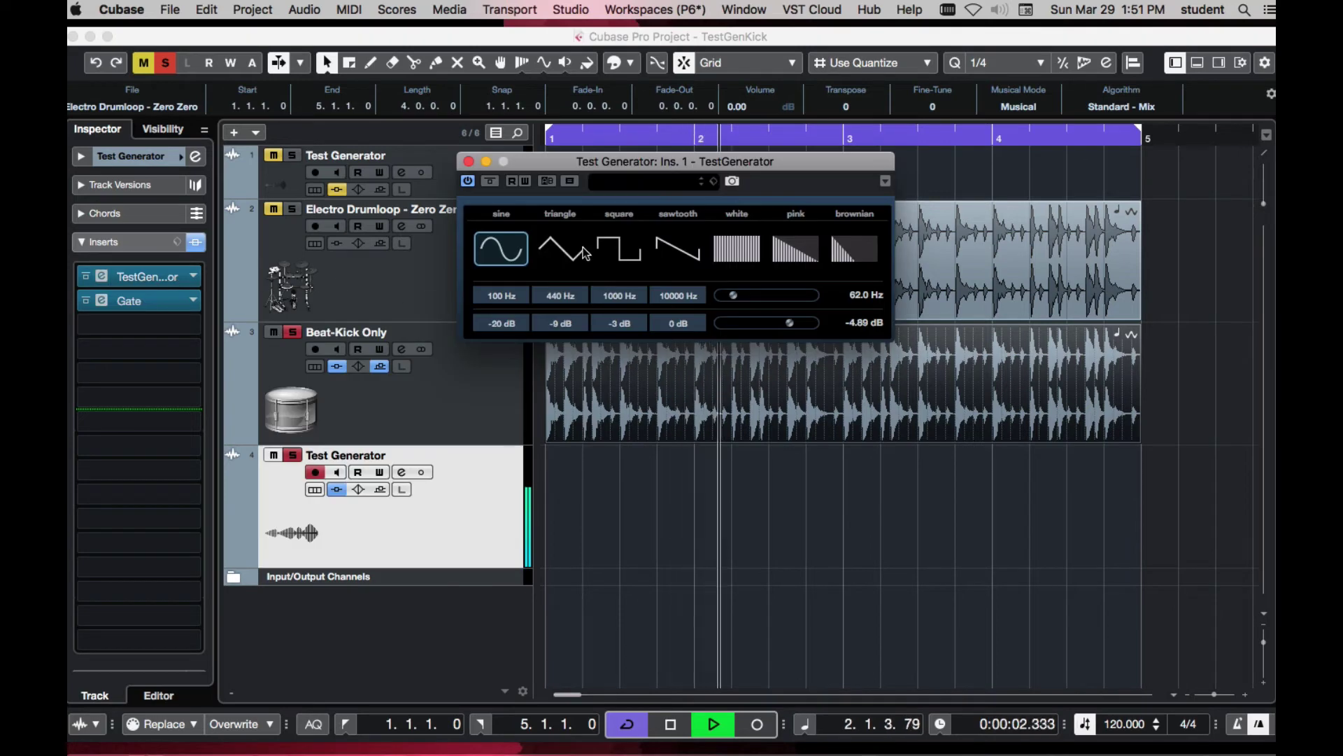
drag(734, 295, 738, 300)
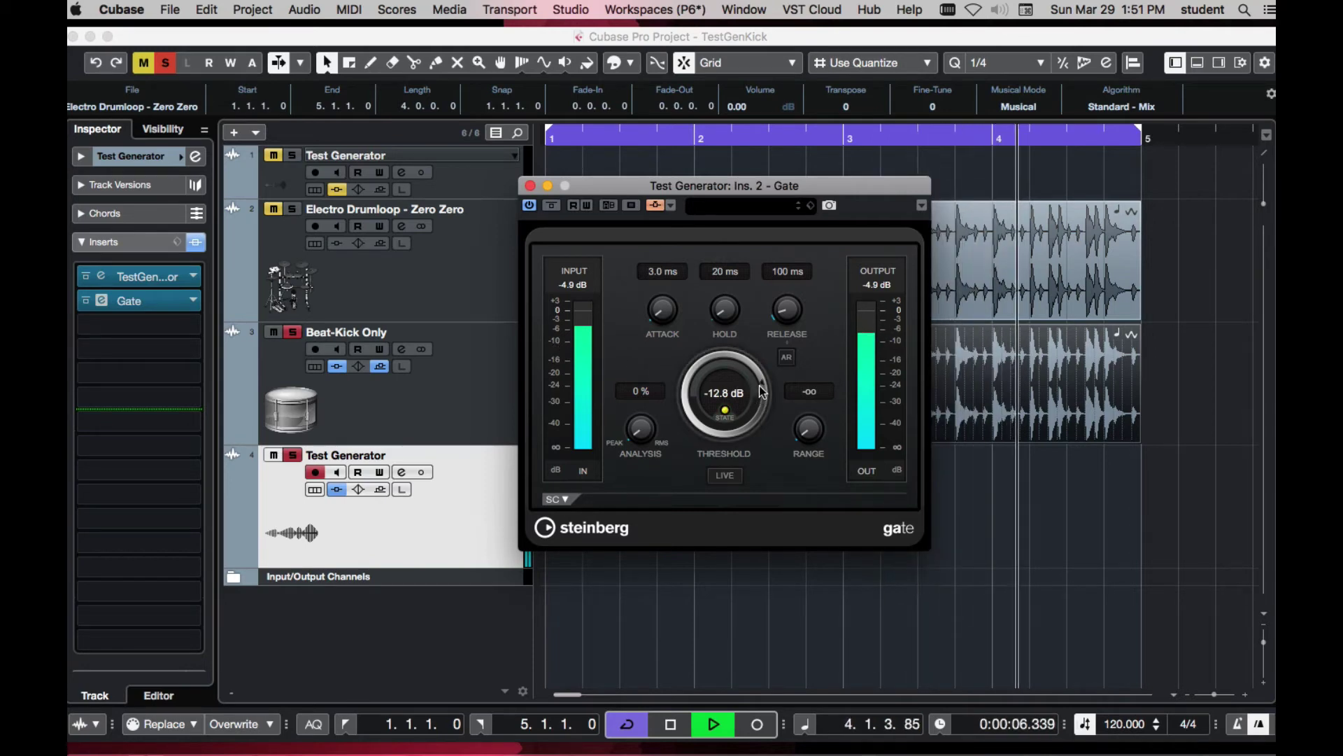
Drag the Gate threshold down and back up until it reads -10.8 dB.
drag(756, 381, 708, 371)
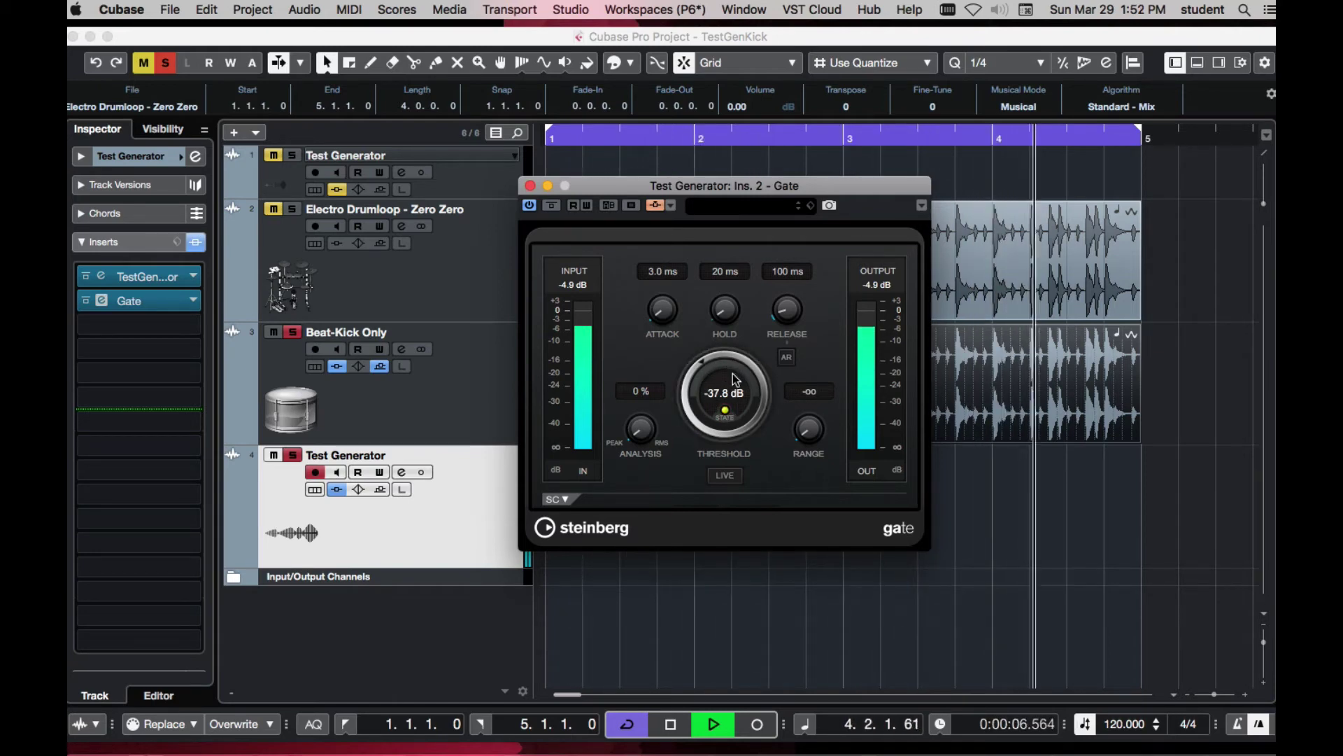
drag(709, 369, 738, 373)
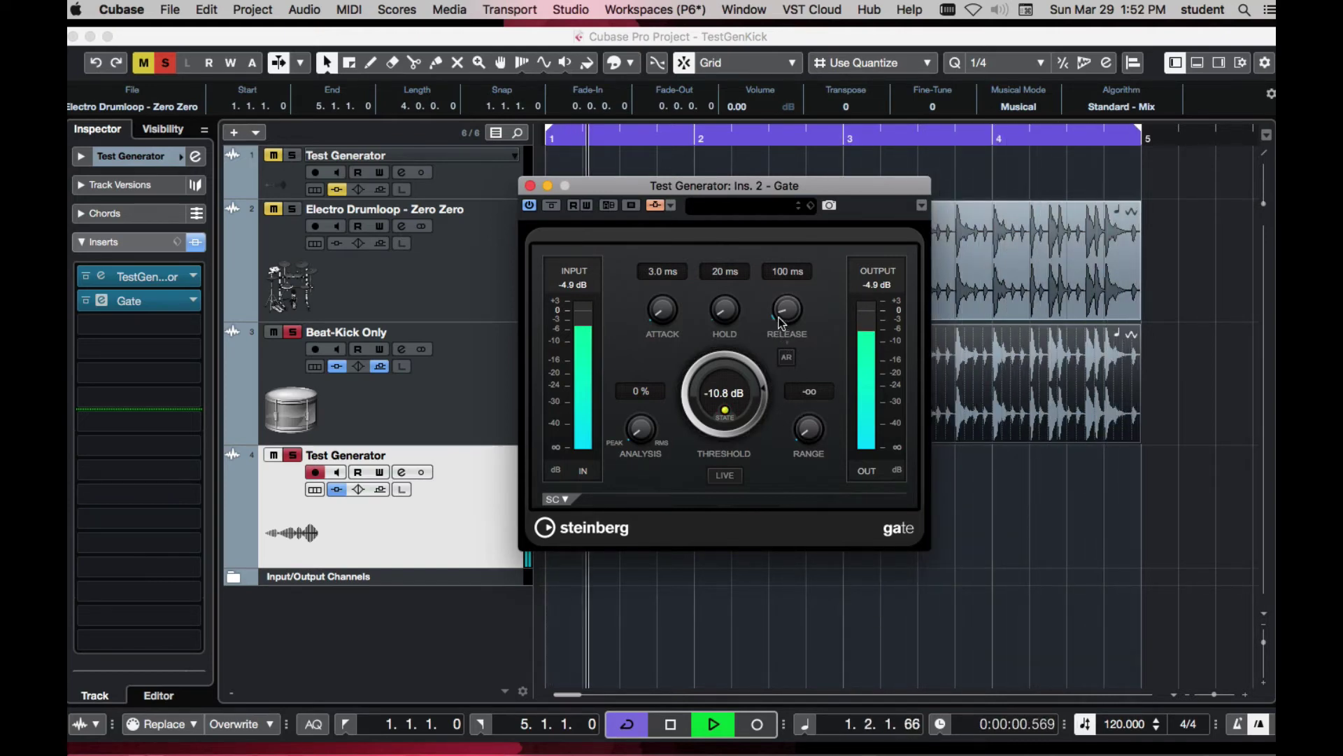
Set gate release to 124 ms and attack to 10.0 ms, then close Gate and select Beat-Kick Only.
drag(780, 316, 779, 311)
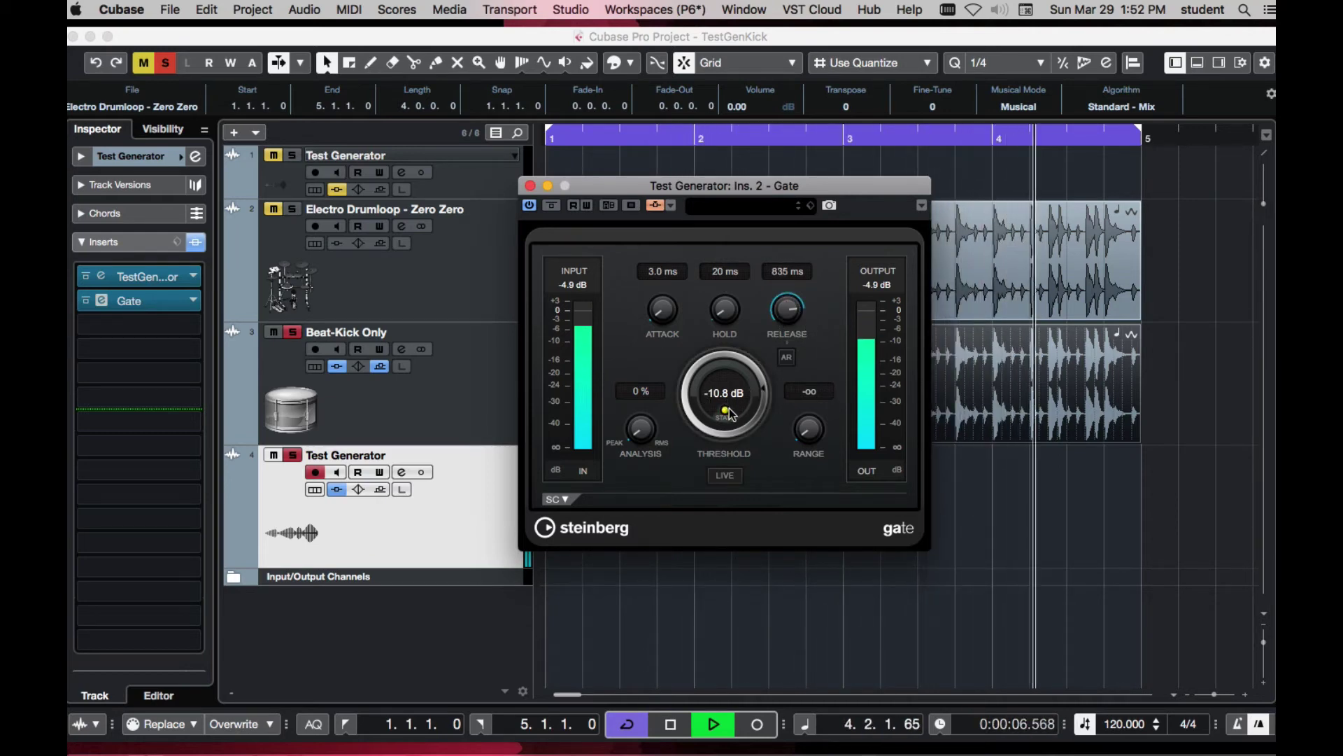
drag(786, 299, 786, 308)
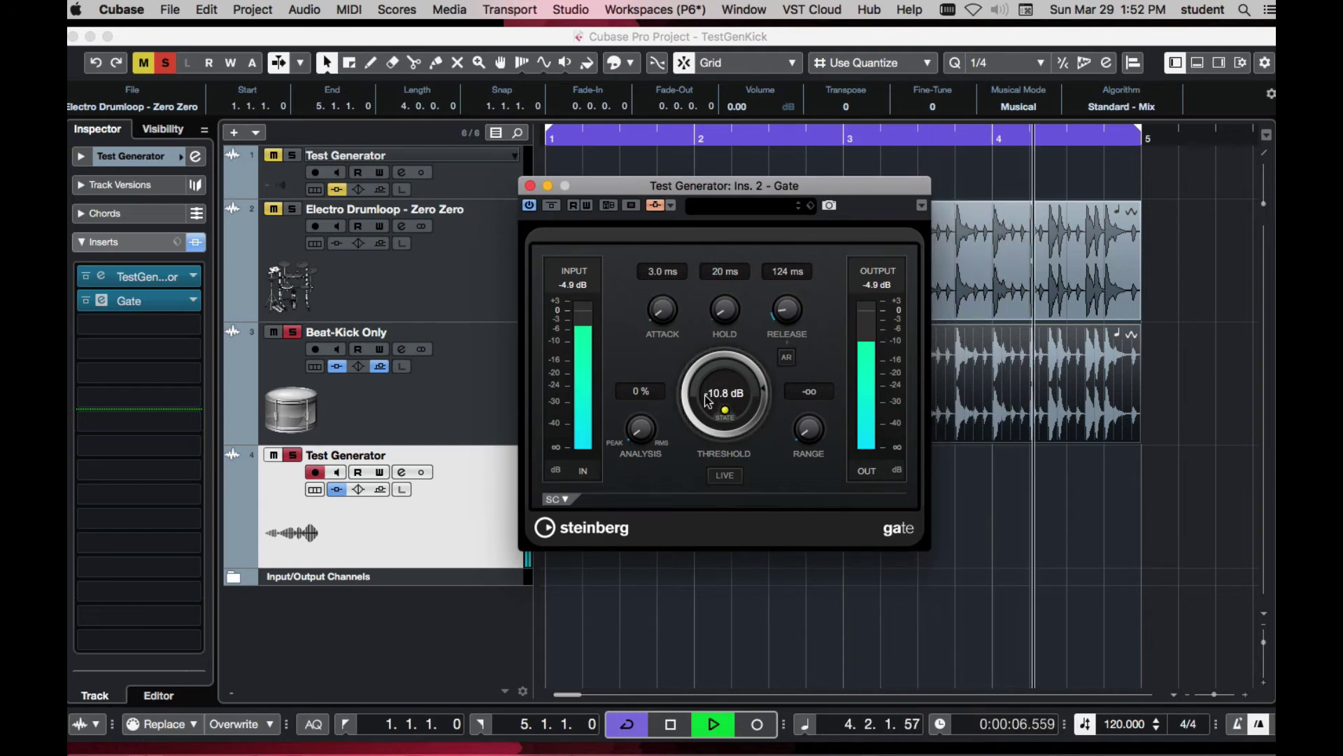
drag(652, 320, 660, 314)
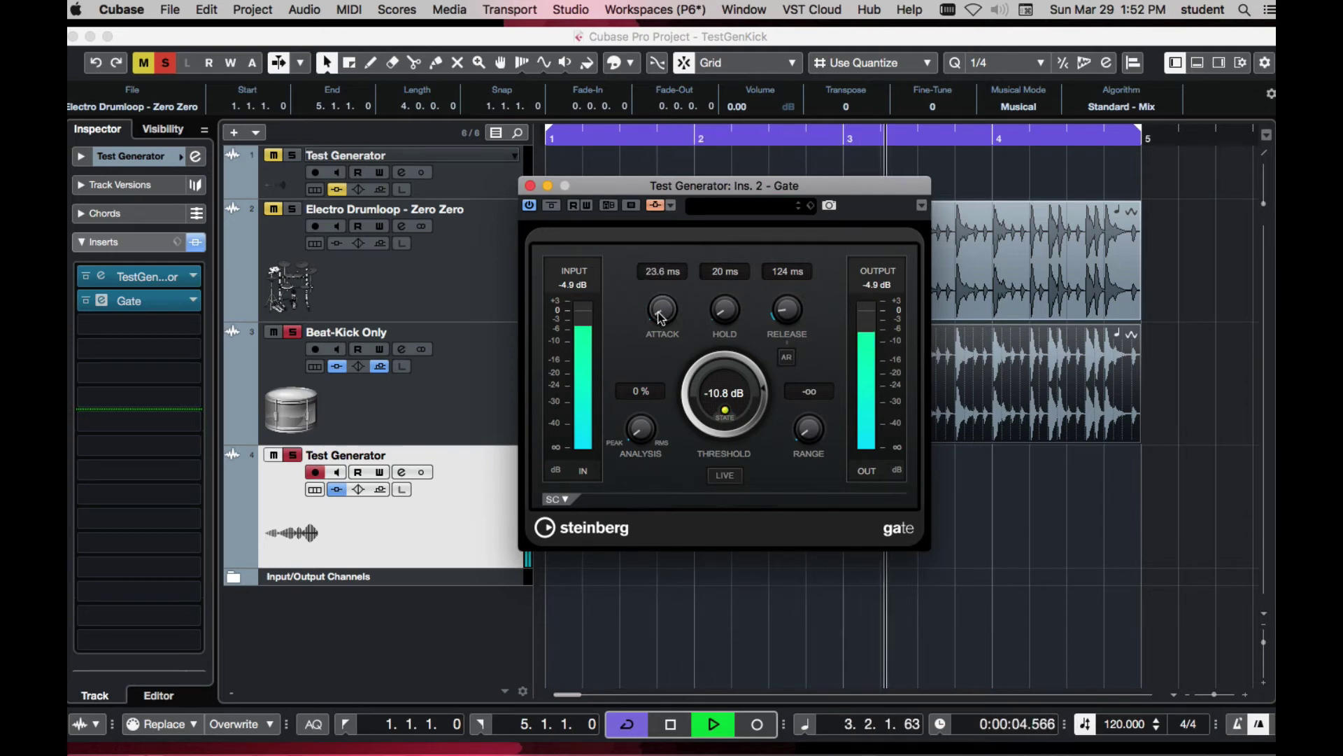
click(658, 278)
text(10)
key(Return)
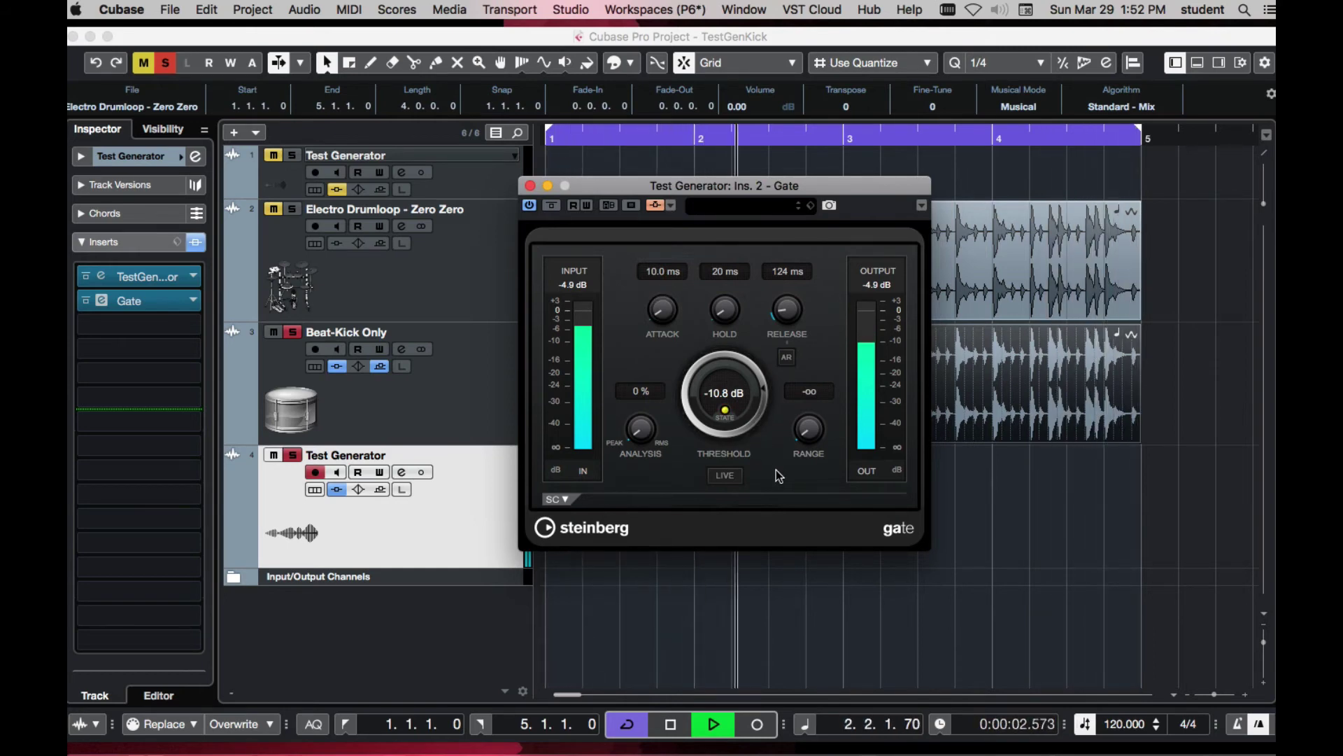
click(531, 186)
click(403, 384)
Route a Beat-Kick Only send to 'Side-chains - Test Generator: Ins. 2 - Gate' and activate it.
click(103, 324)
click(140, 400)
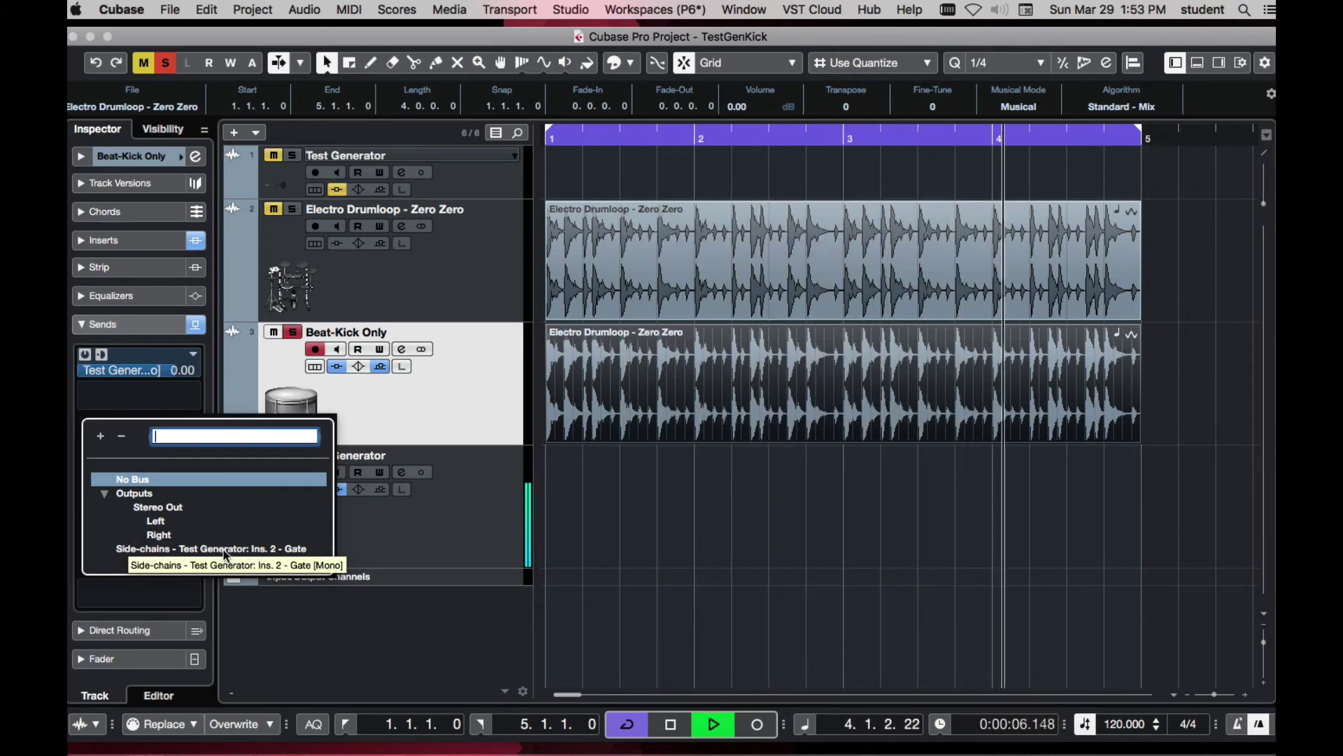
click(369, 527)
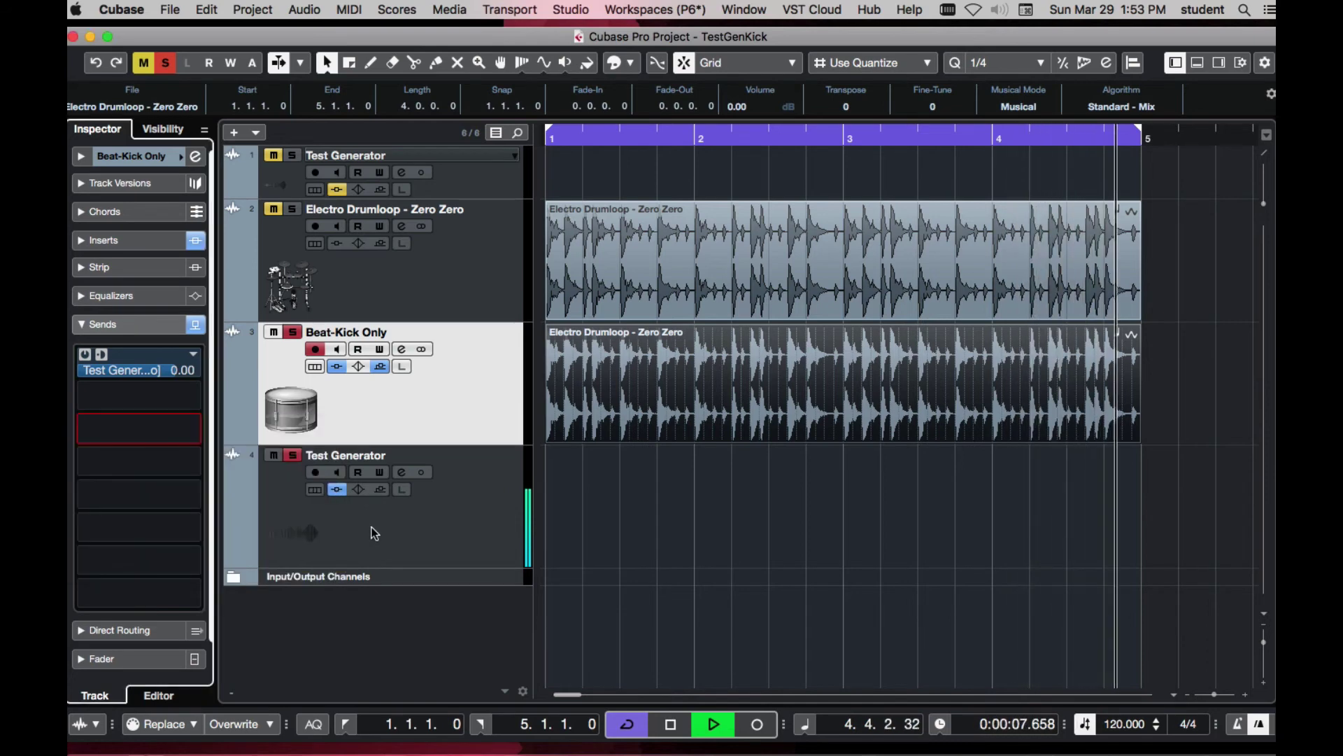
click(82, 153)
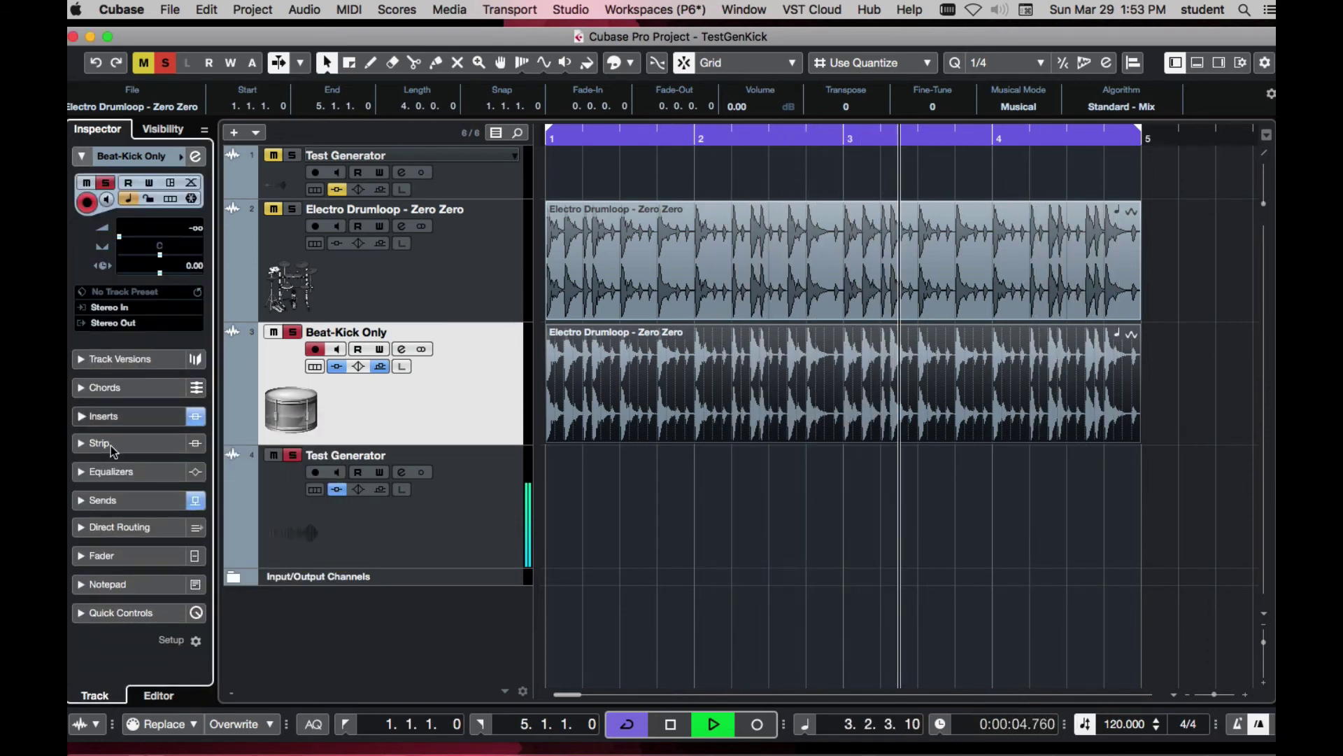
click(105, 500)
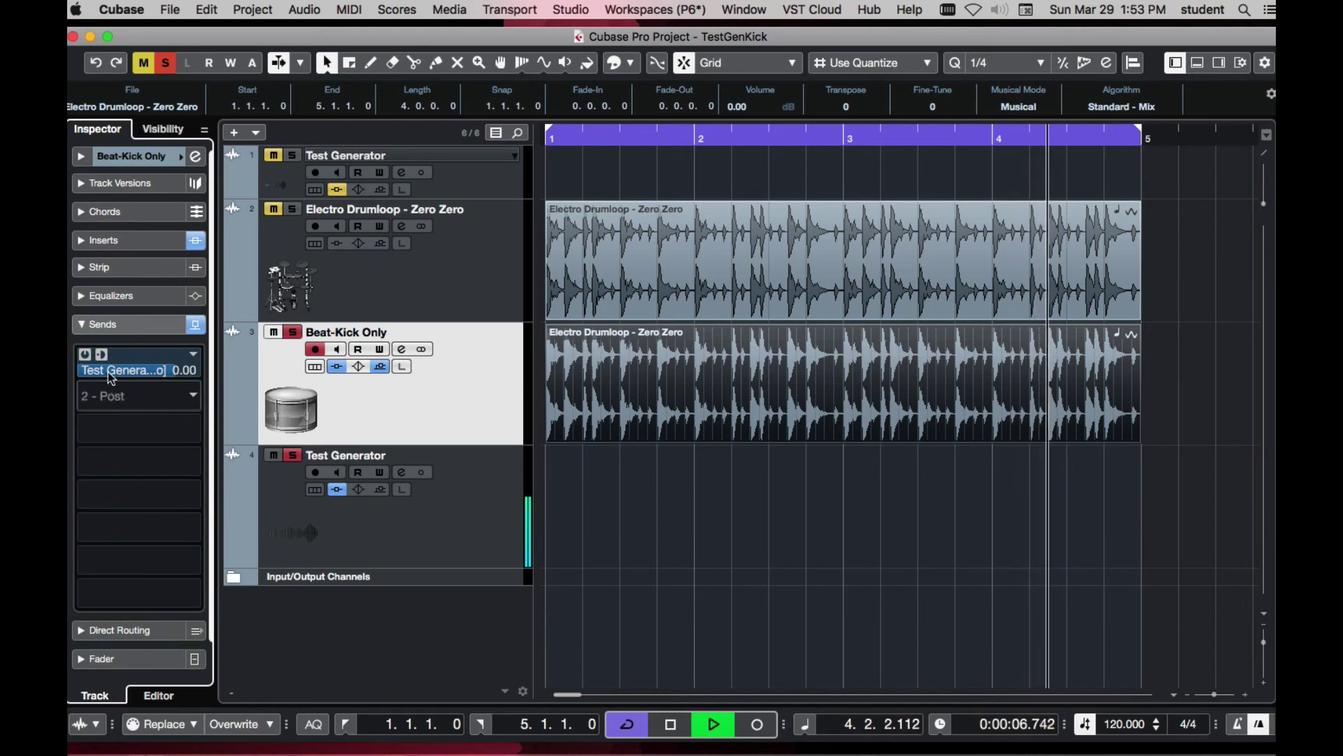
click(103, 354)
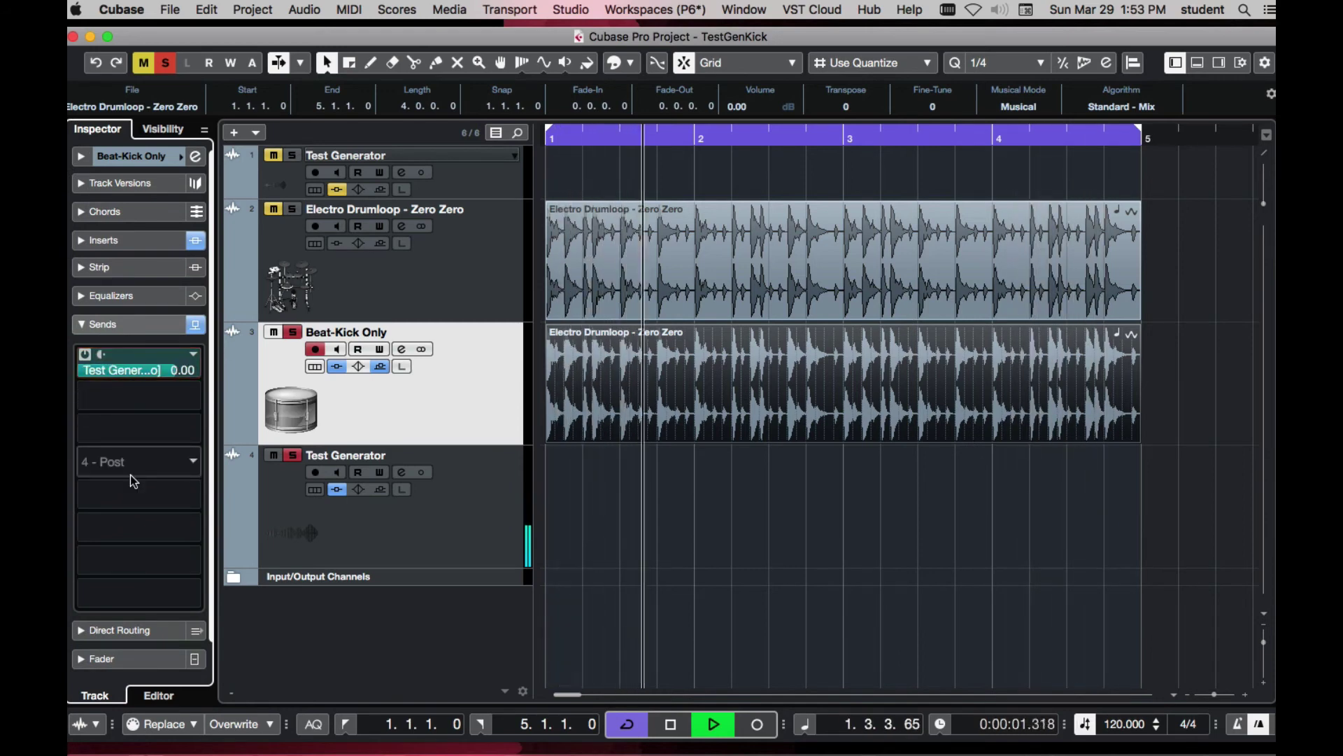
Nudge the Beat-Kick Only track volume up slightly, with its sends showing again.
click(91, 156)
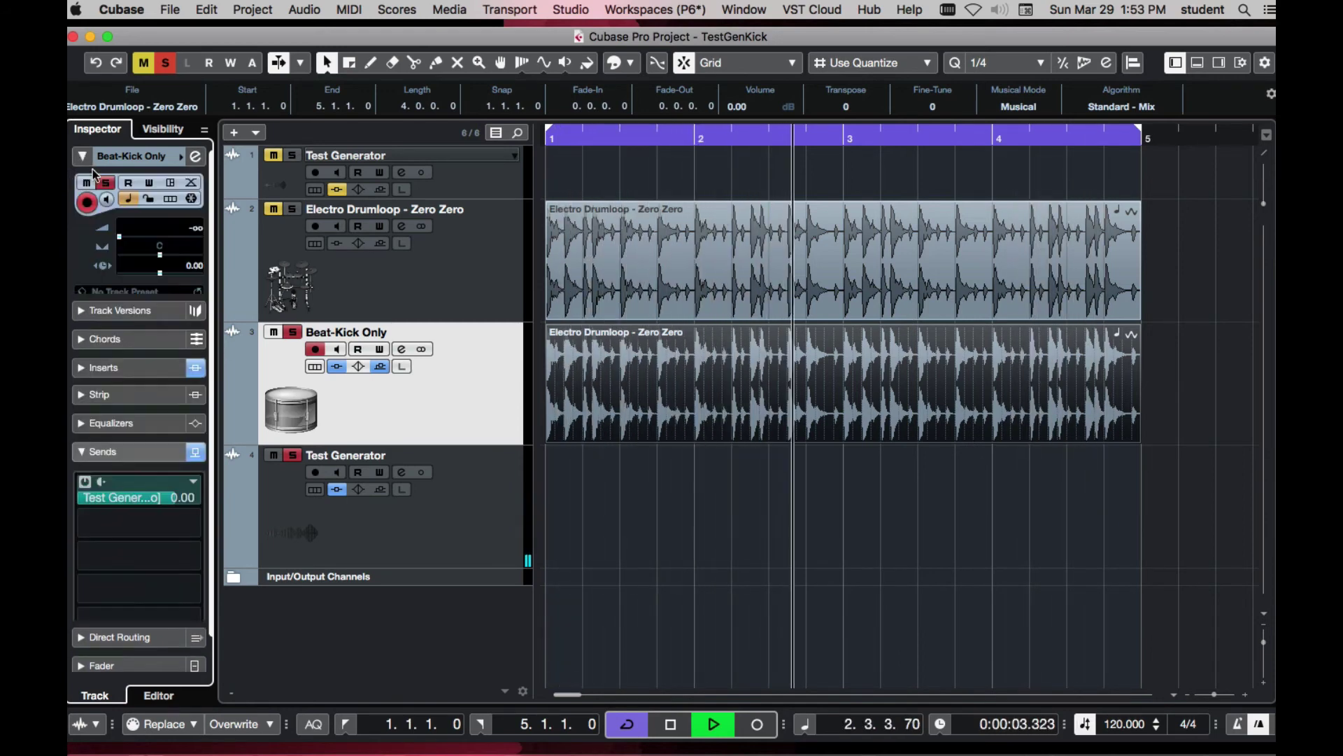
click(168, 242)
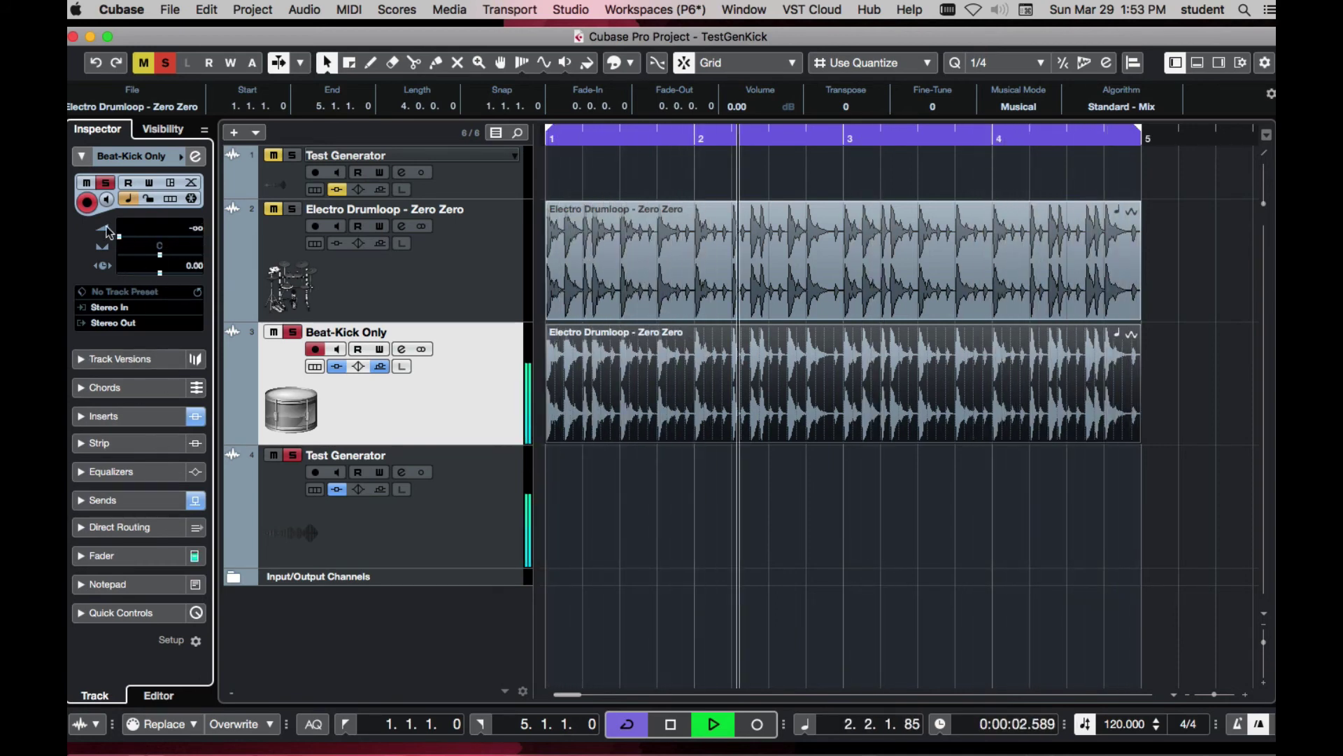
click(103, 500)
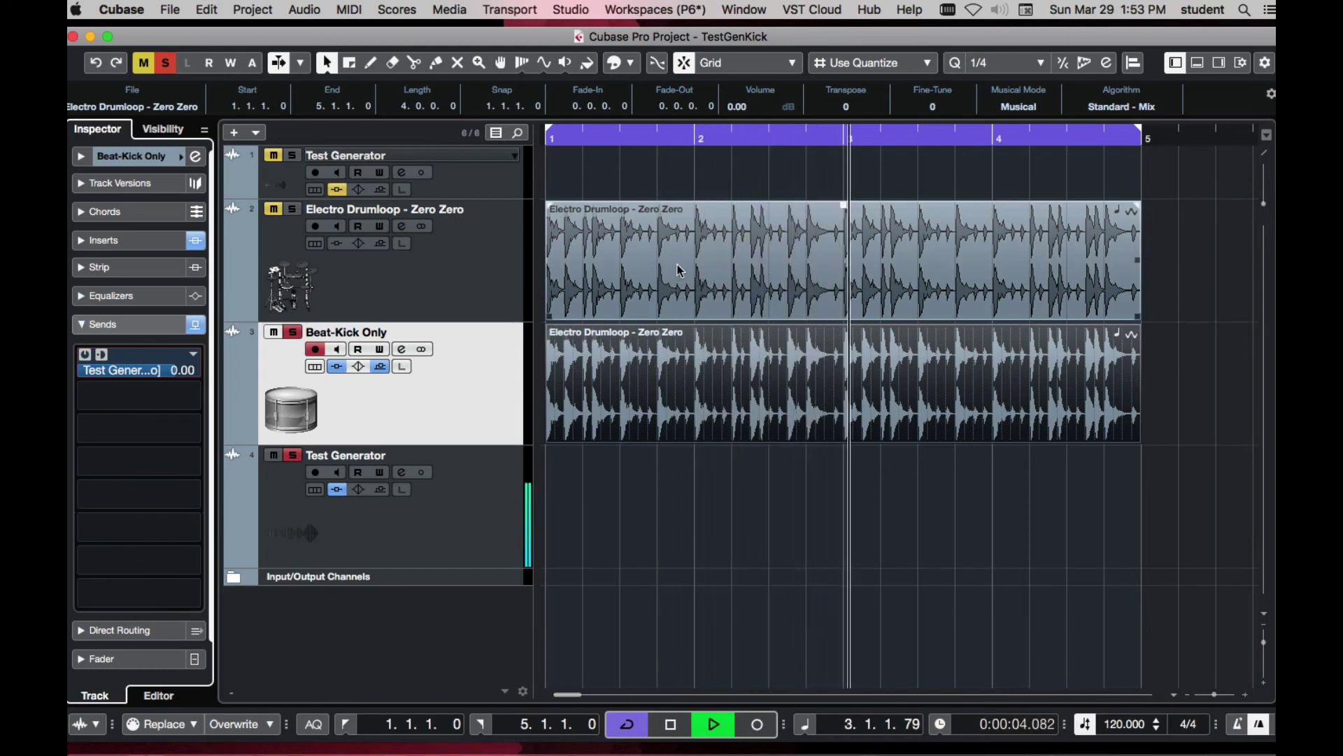
Select the Electro Drumloop - Zero Zero track and play the project from the start.
click(480, 302)
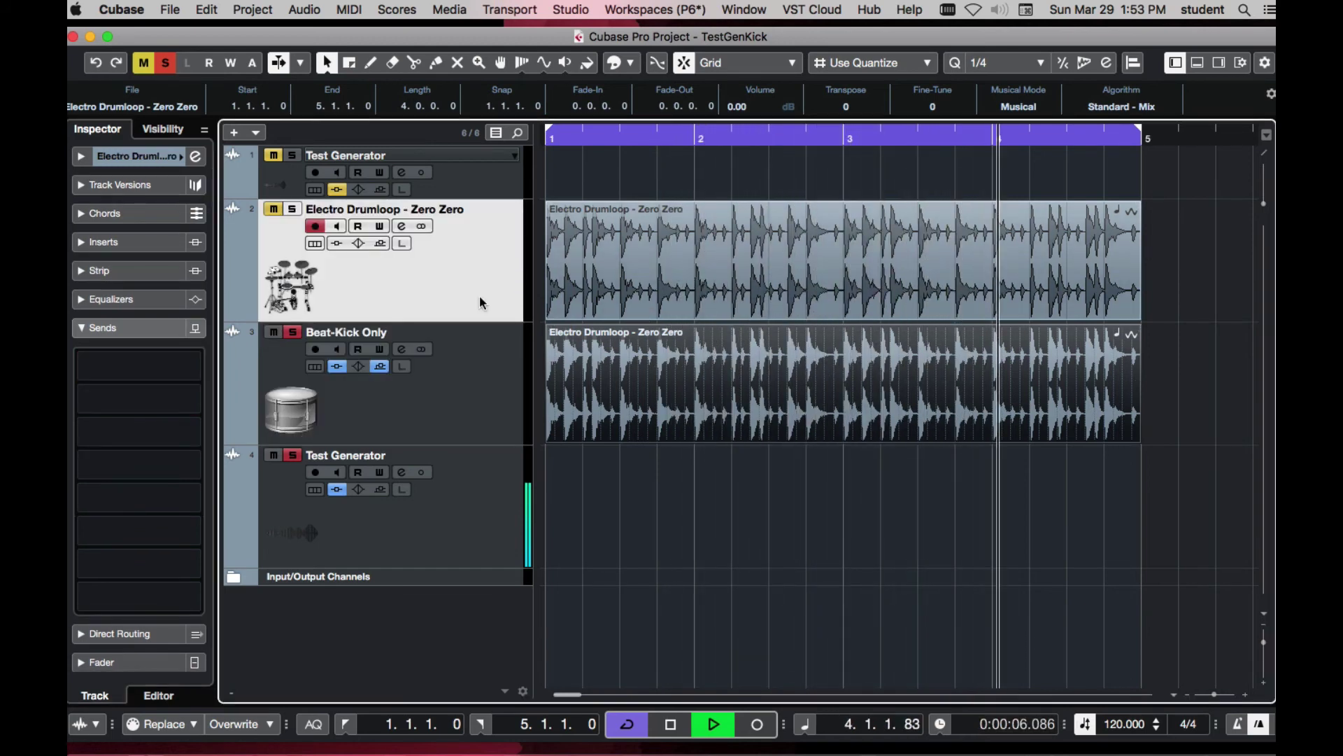
click(471, 374)
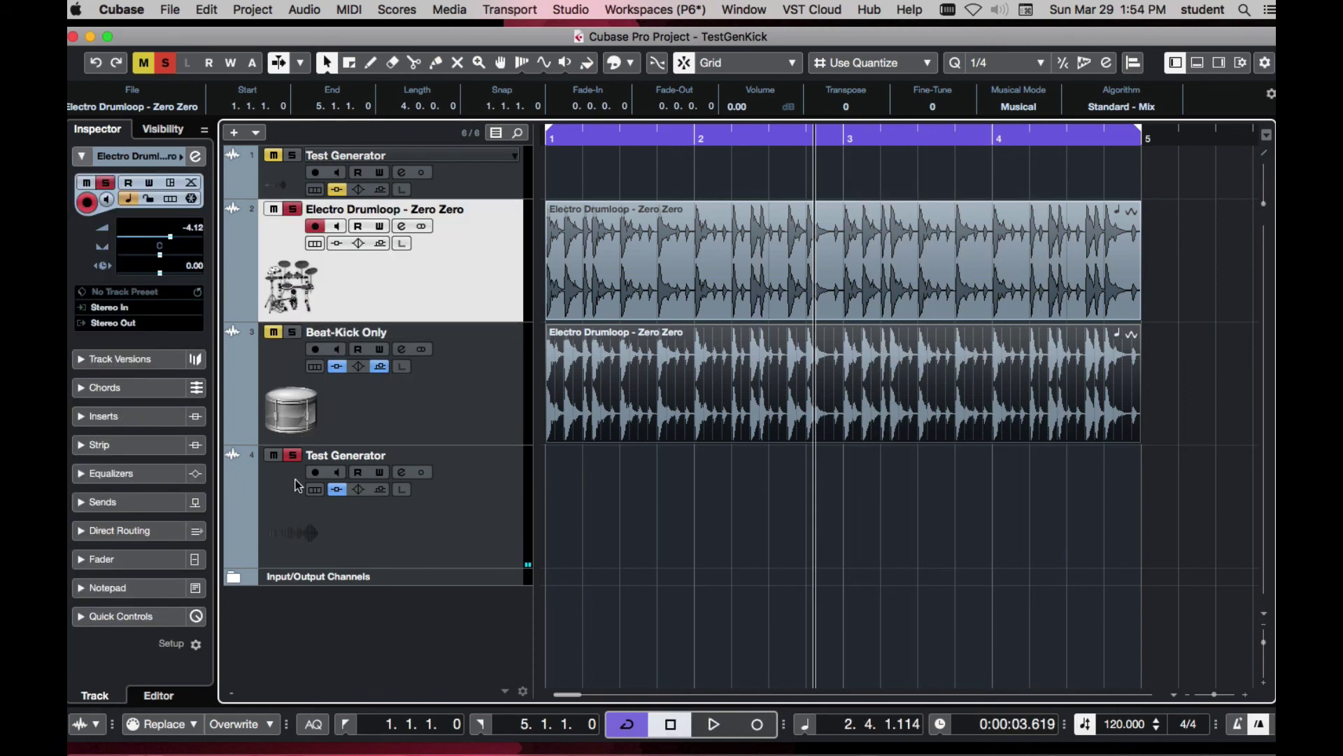
key(Home)
key(space)
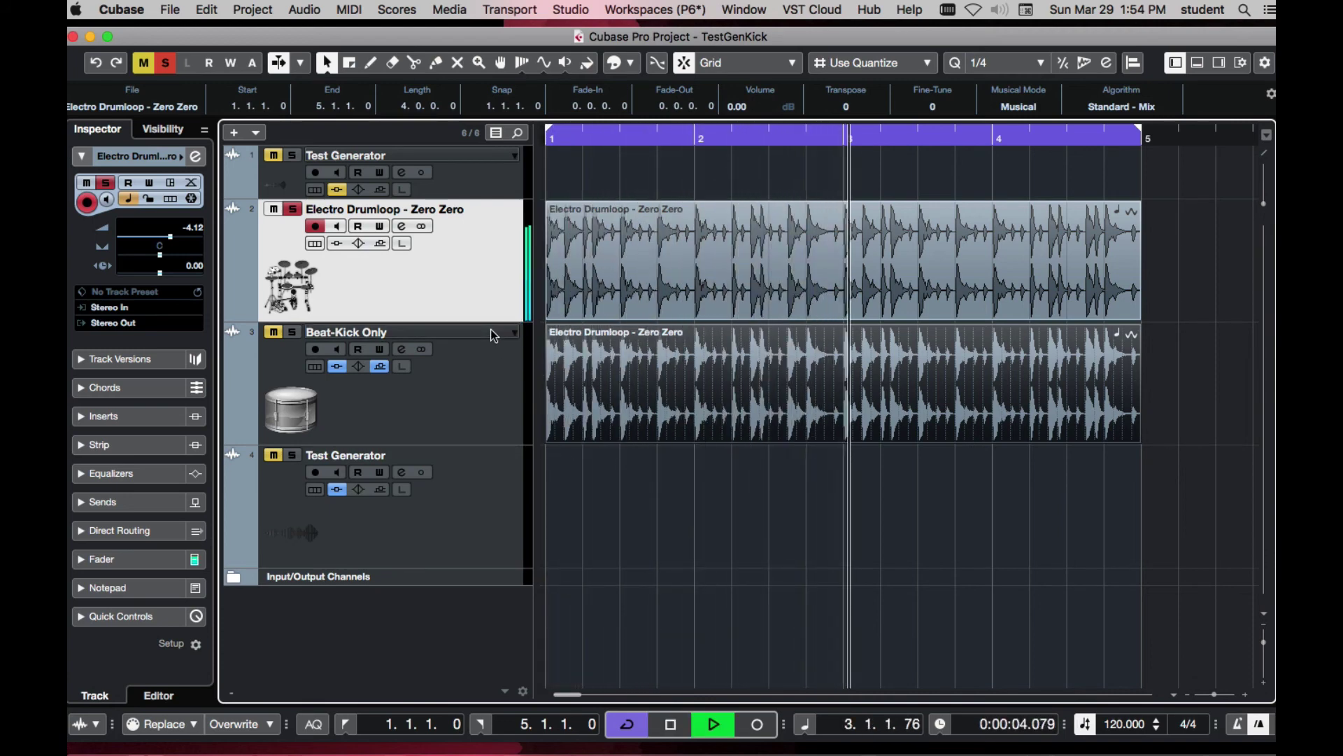
Solo Beat-Kick Only and Test Generator, mute Test Generator, then solo it again.
click(293, 333)
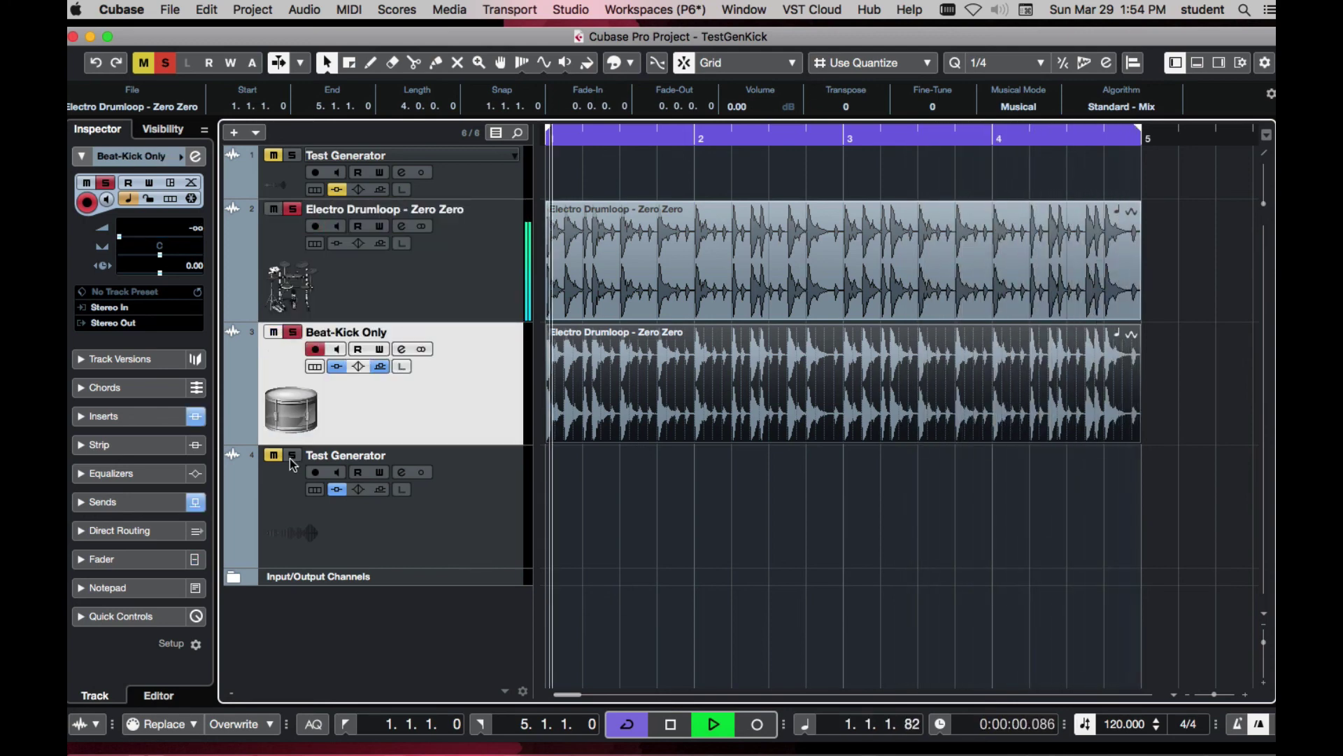
click(293, 455)
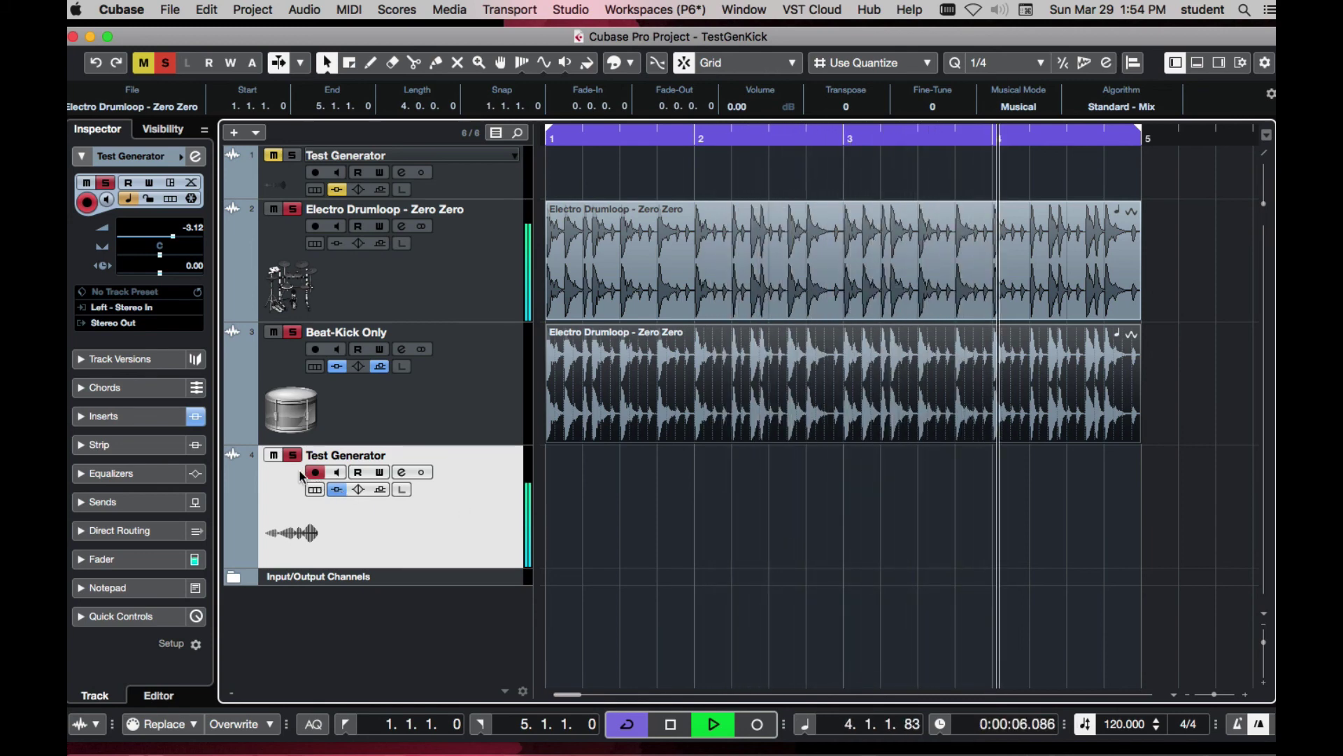
click(275, 457)
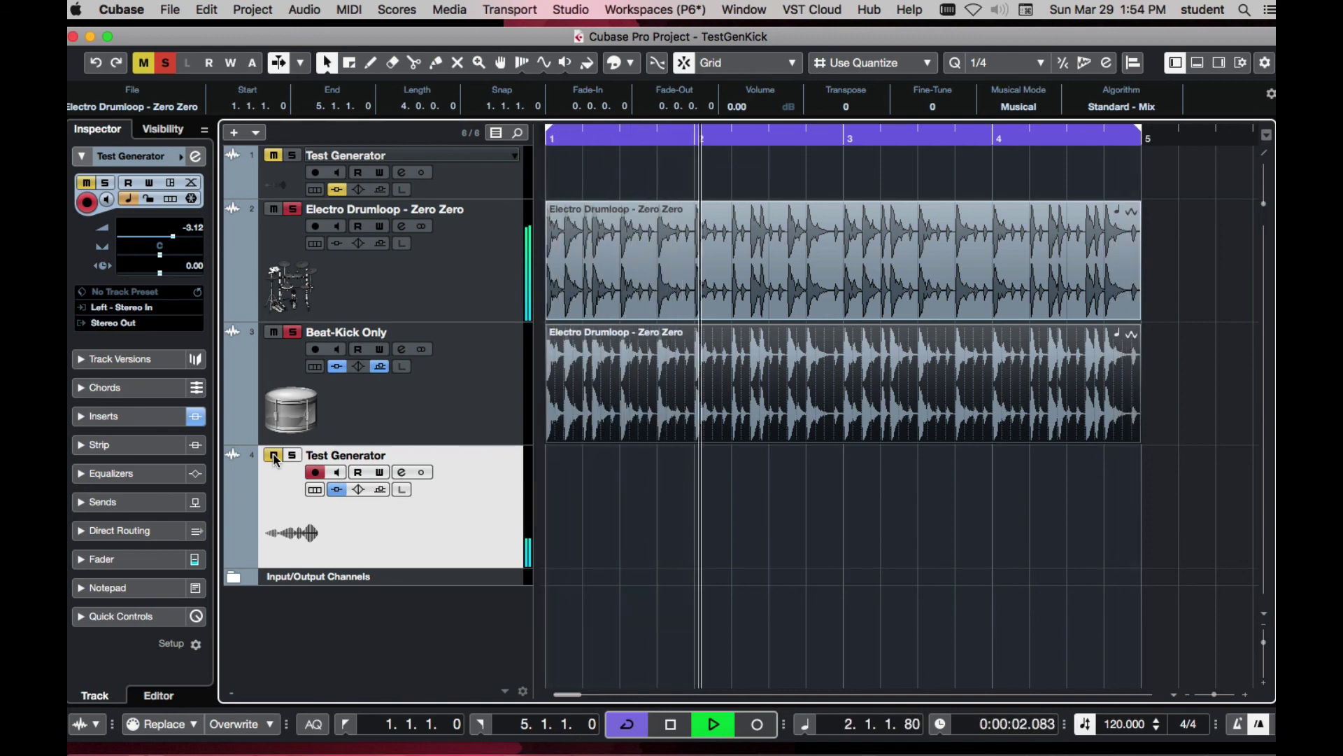
click(294, 456)
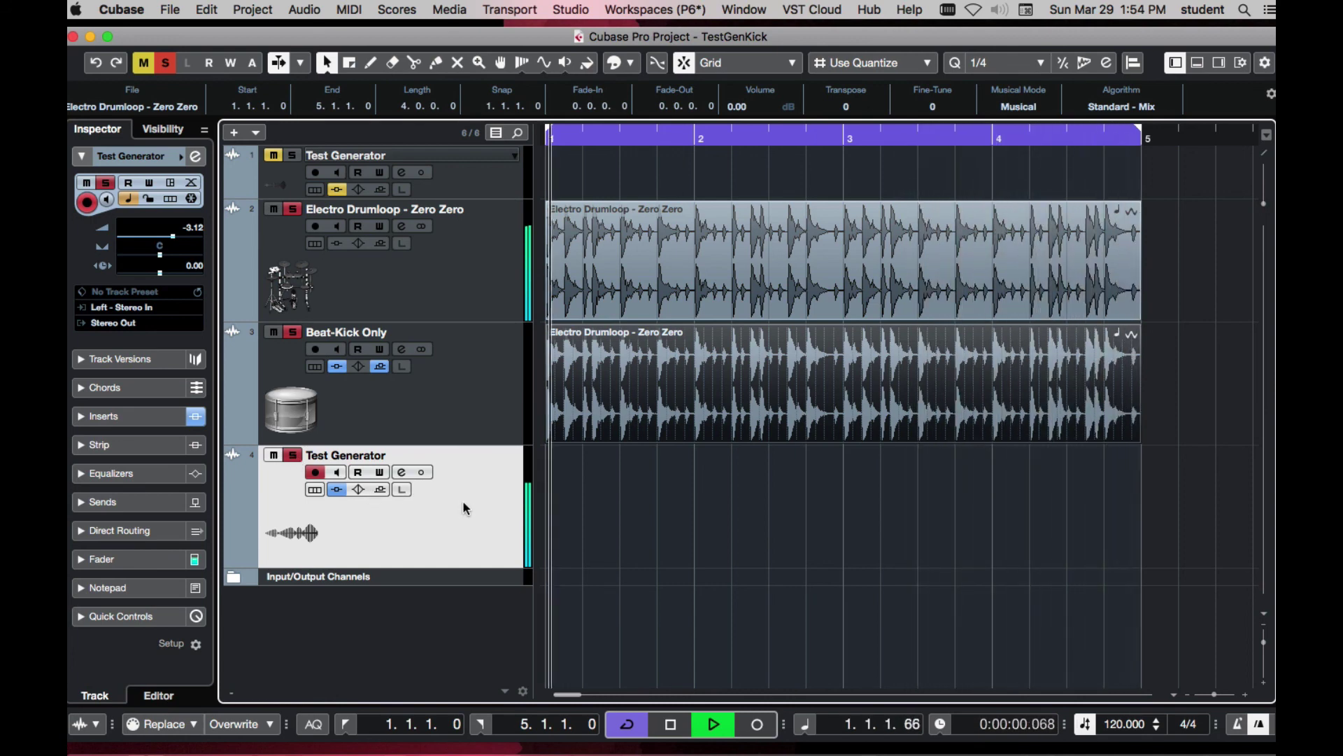
Stop playback and show the Test Generator track's inserts in the Inspector.
key(space)
click(474, 382)
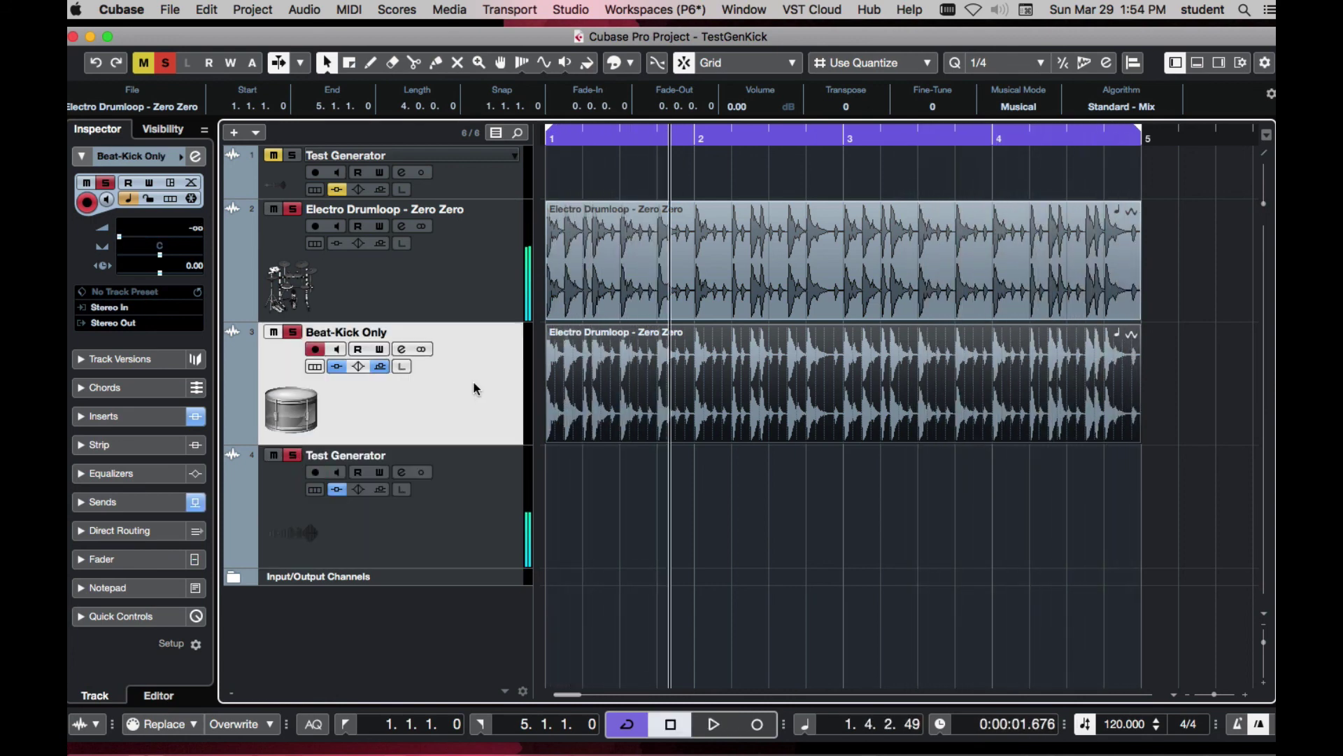
click(472, 489)
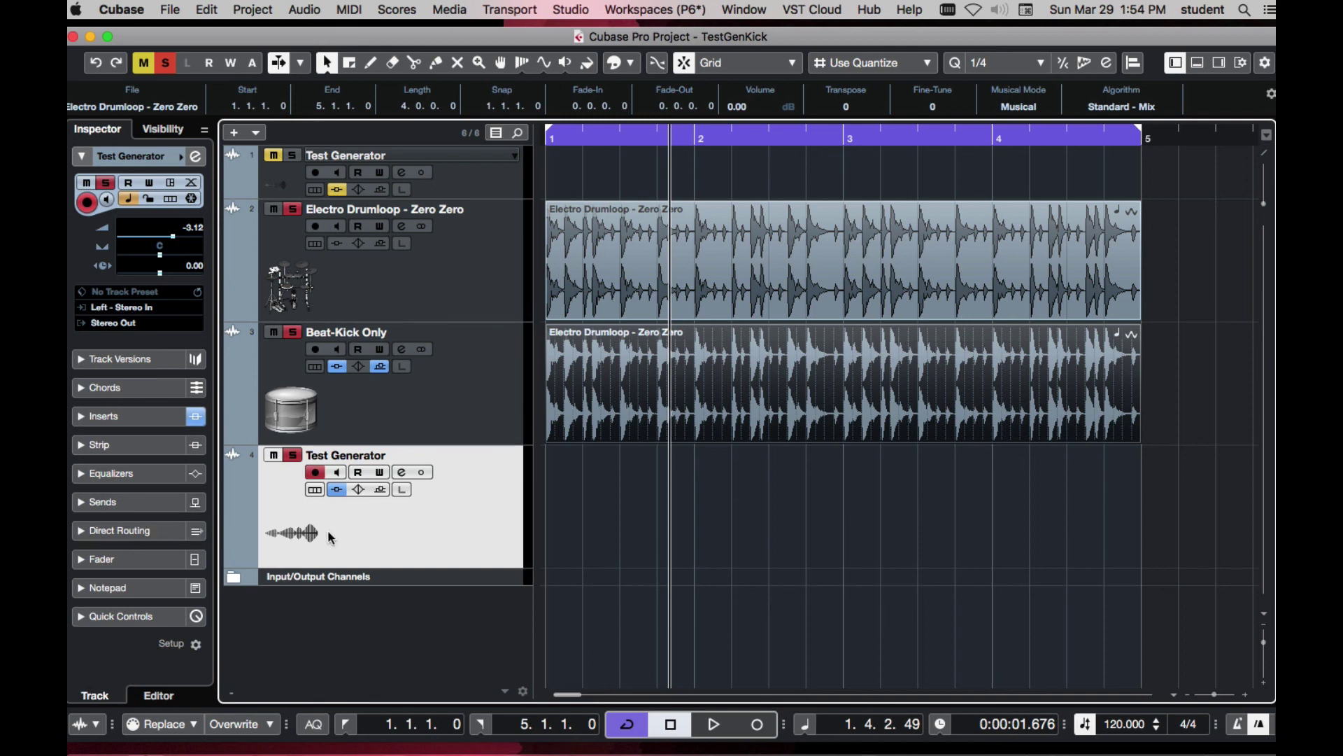
click(161, 417)
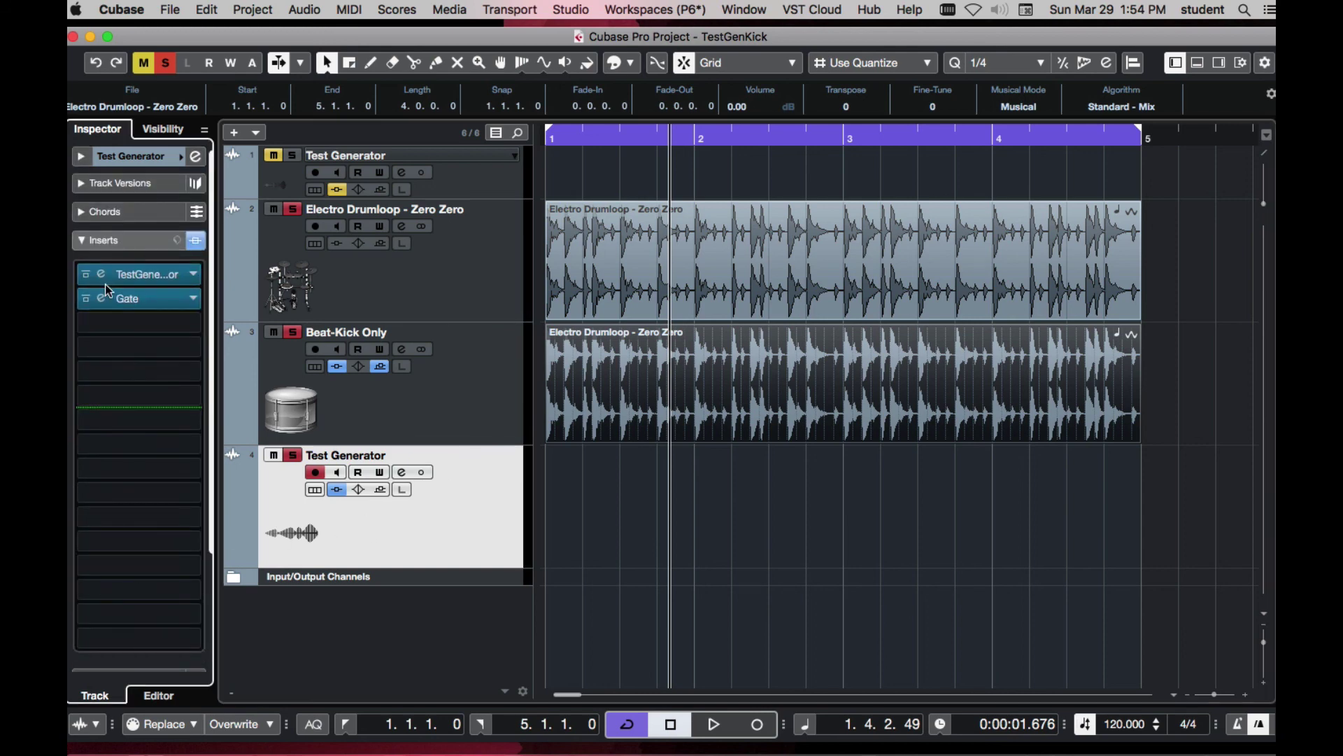